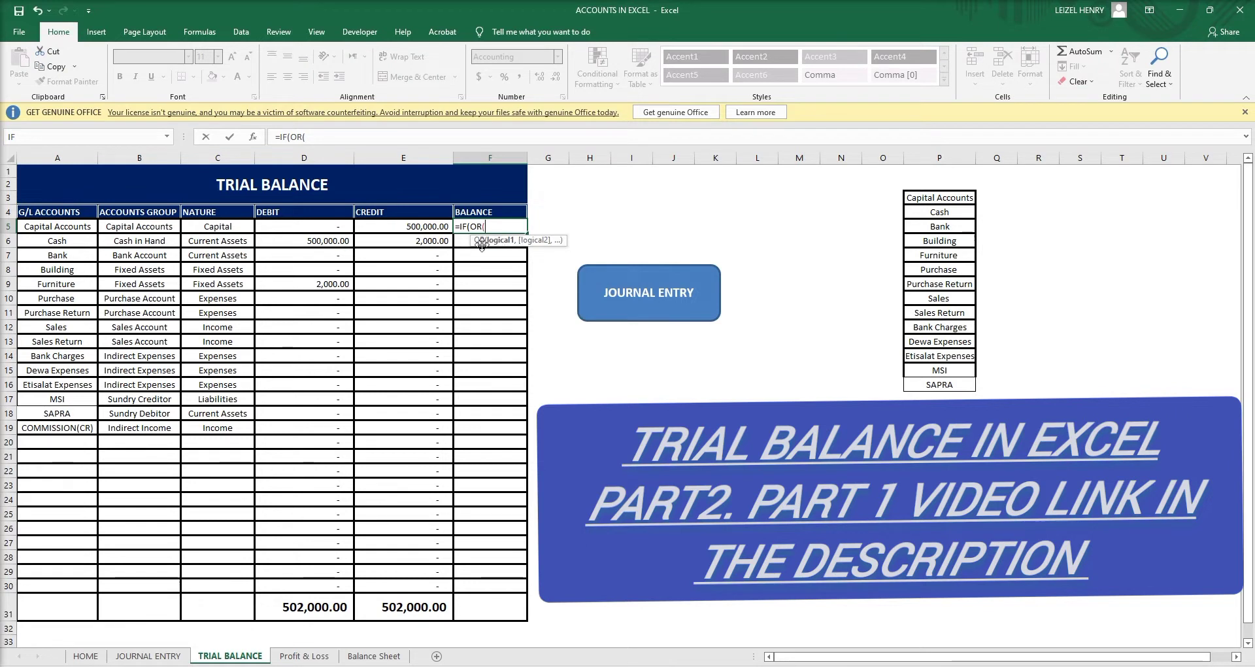
# Start F5's formula as =IF(OR(C5="Capital",c5=" to test the nature in C5.
pyautogui.click(240, 226)
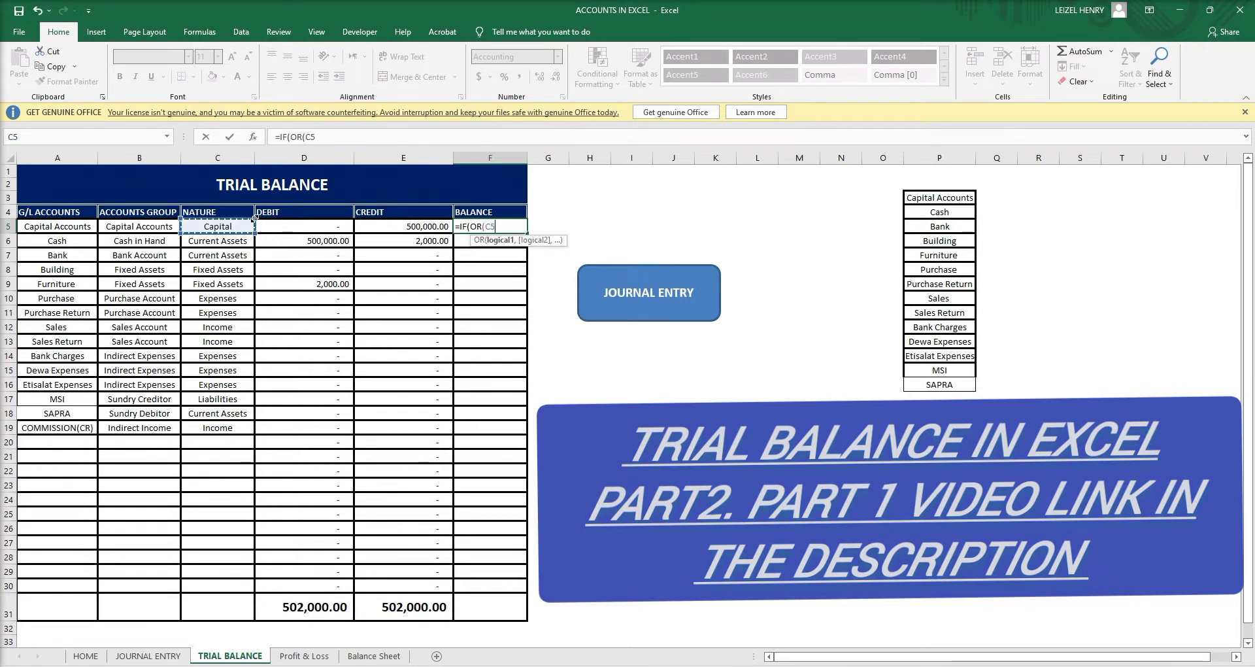
pyautogui.write('="Capita')
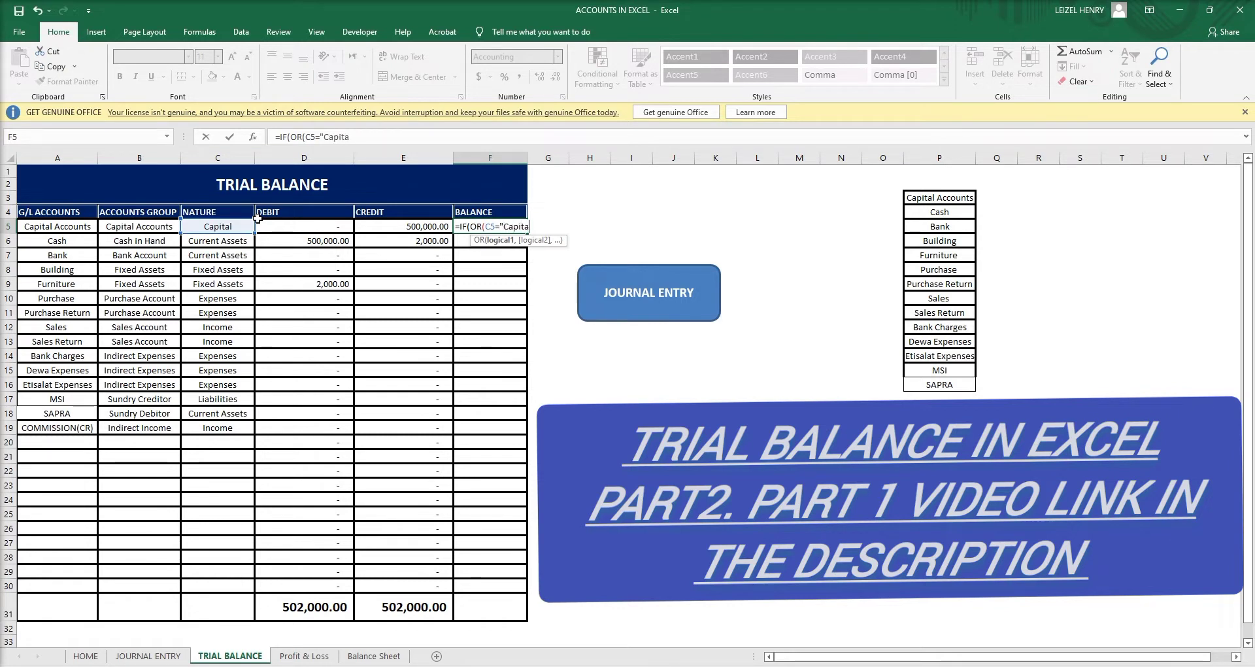
pyautogui.write('l",')
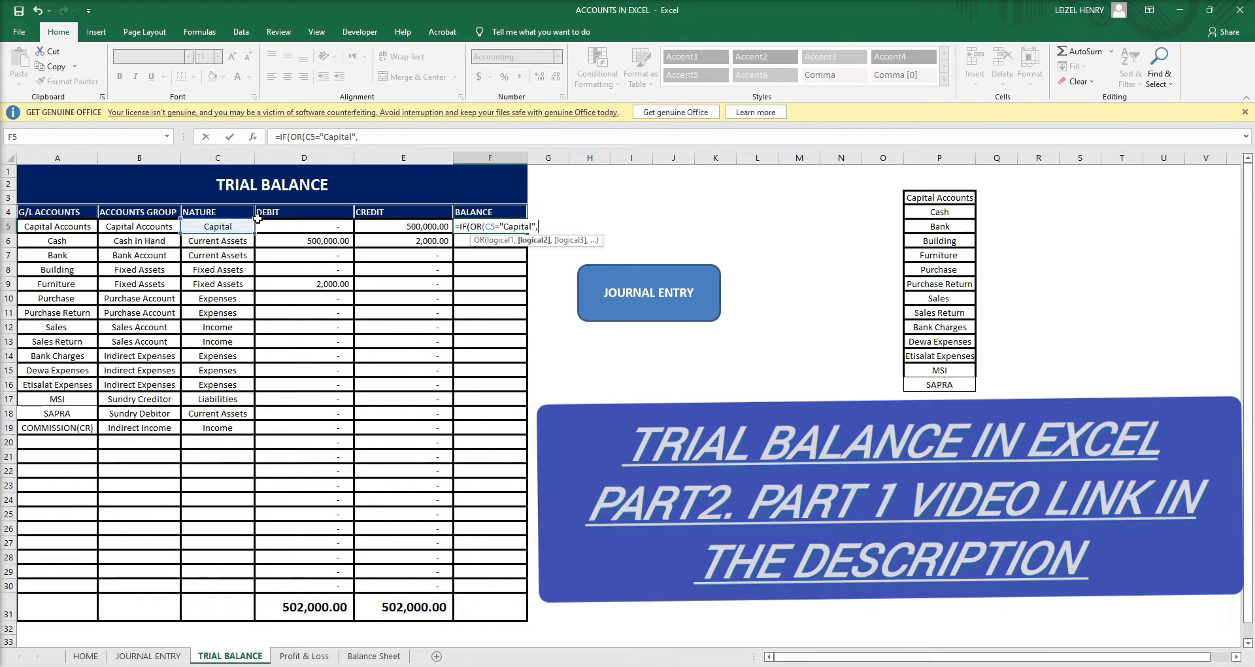
pyautogui.write('c')
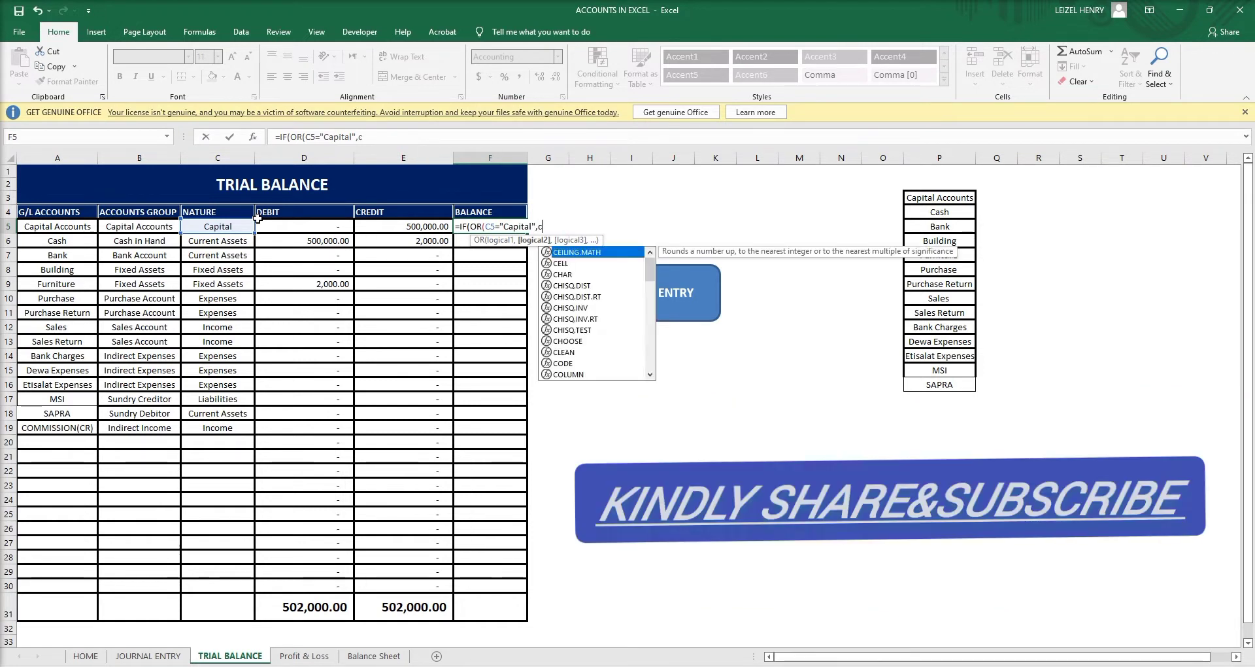
pyautogui.press('BackSpace')
pyautogui.write('c')
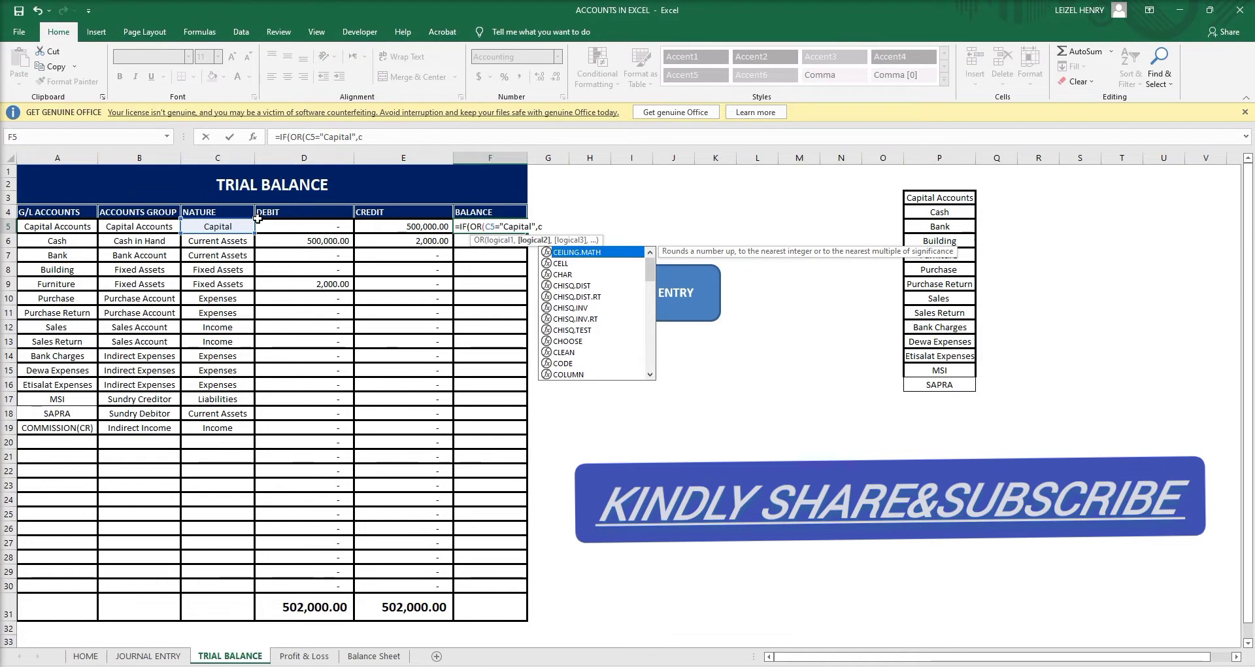
pyautogui.write('5')
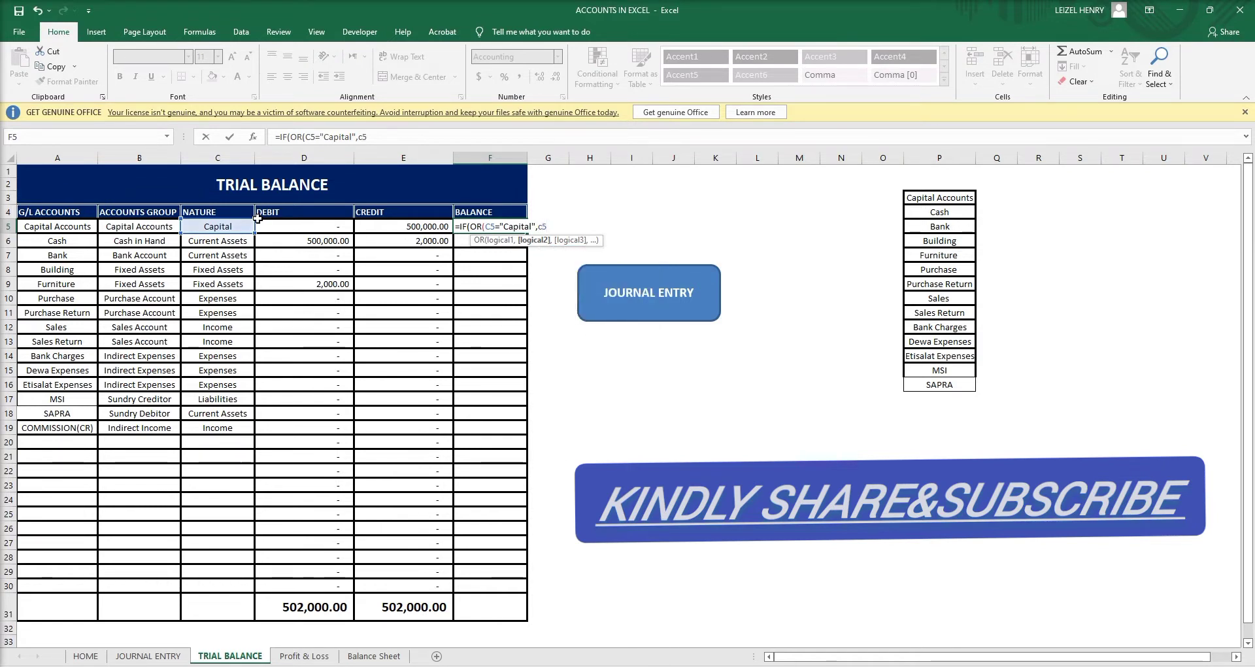
pyautogui.write('="income')
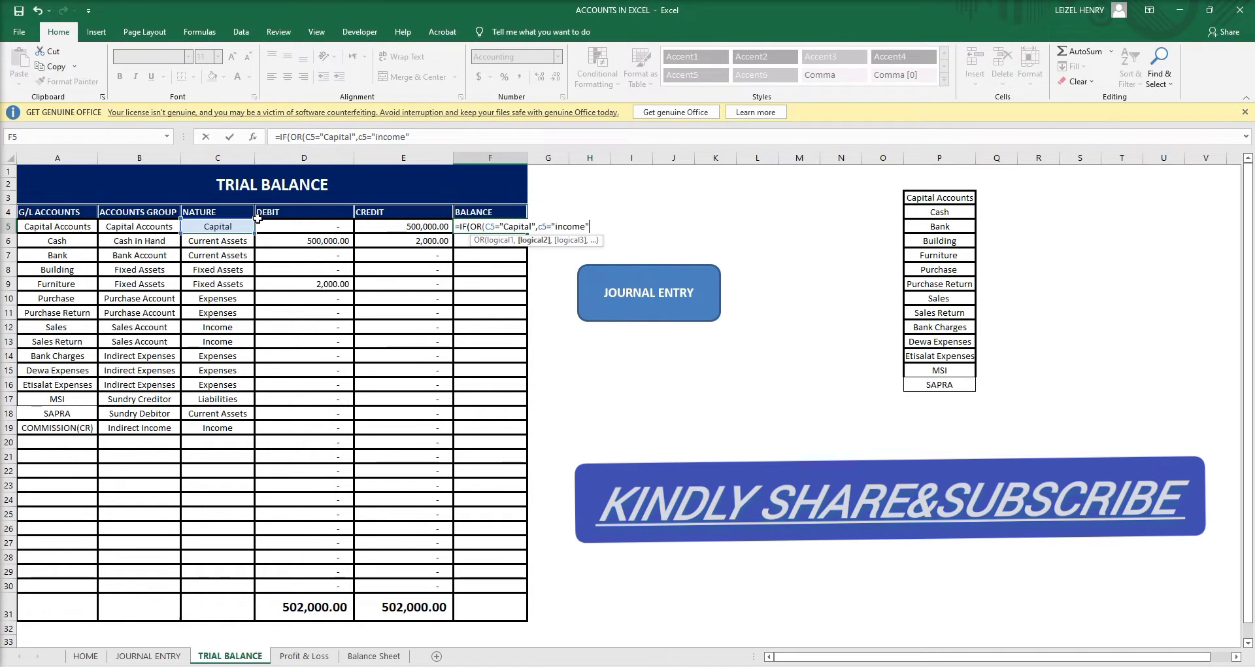
# Finish F5's formula with the liabilities test, returning e5-d5 if true and d5-e5 otherwise.
pyautogui.write(',c')
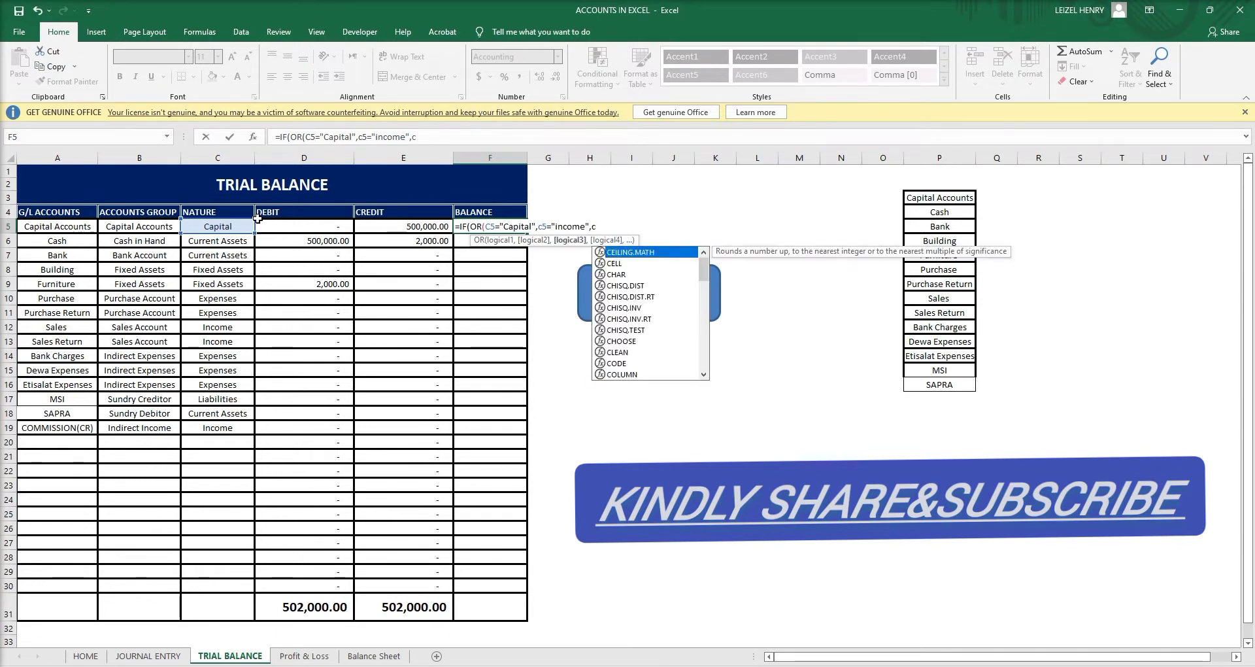
pyautogui.write('5=')
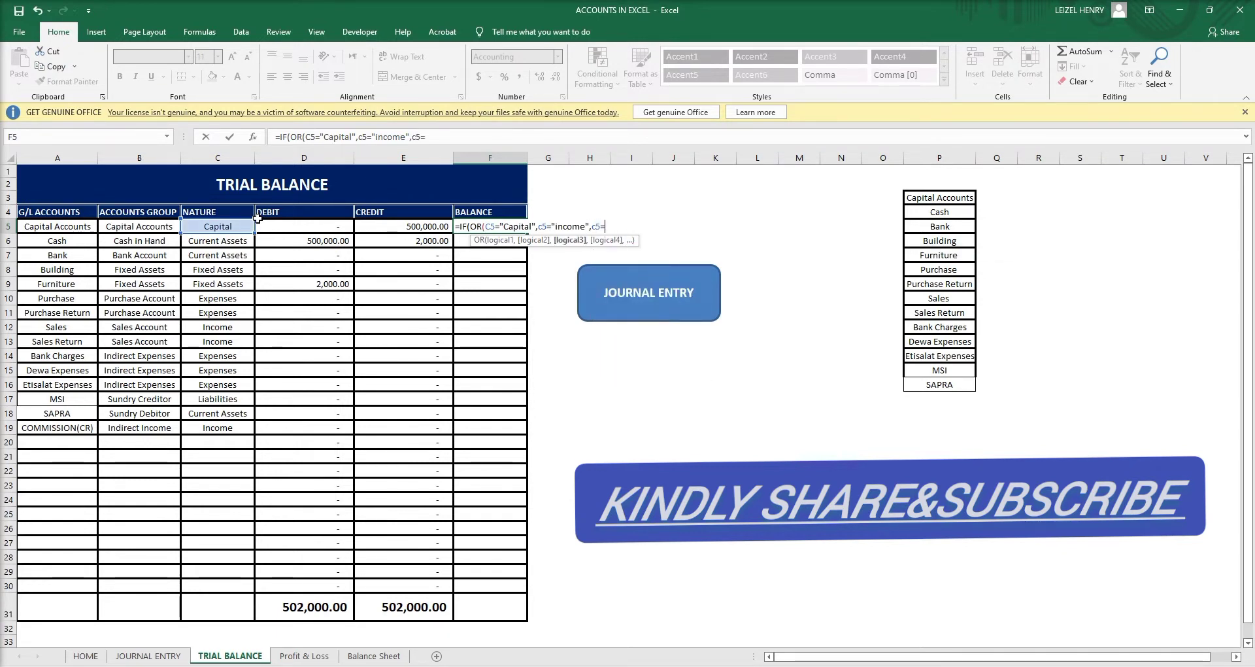
pyautogui.write('"lia')
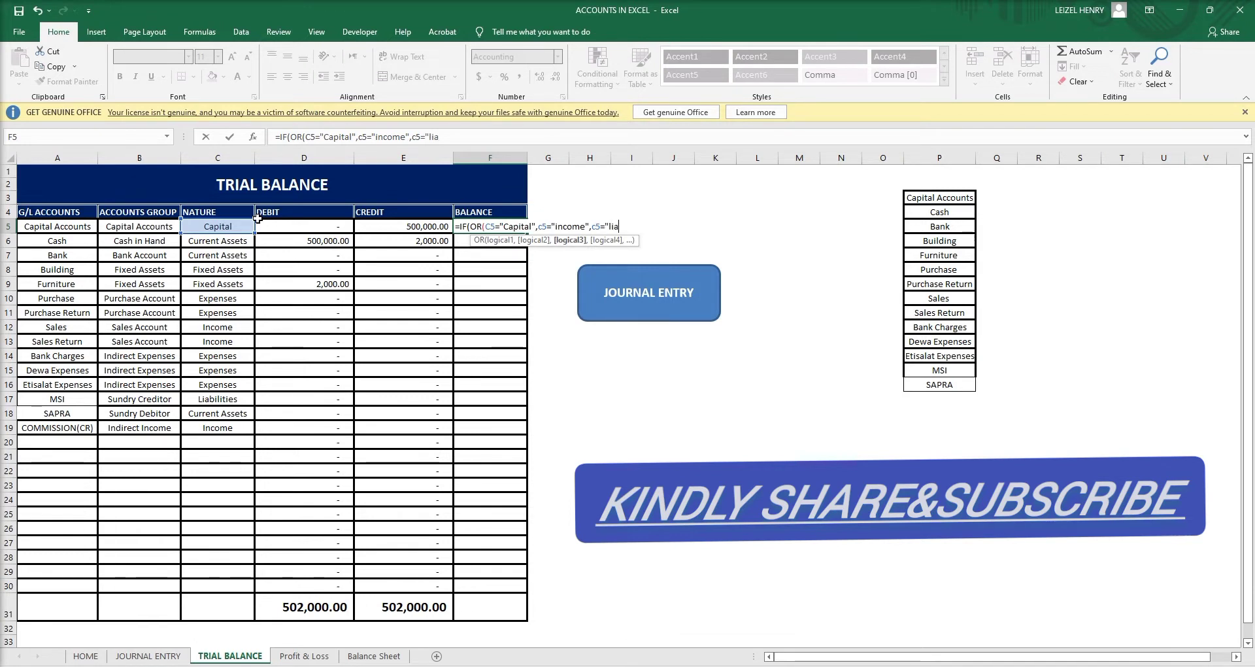
pyautogui.write('bilitie')
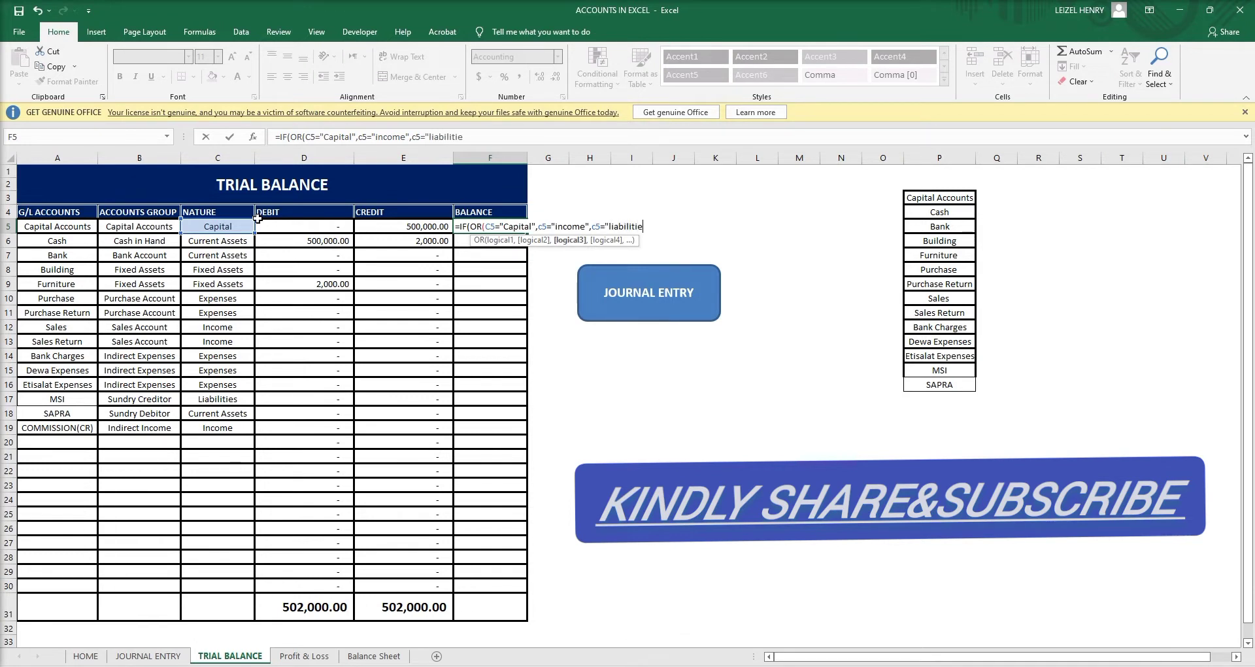
pyautogui.write('s"),')
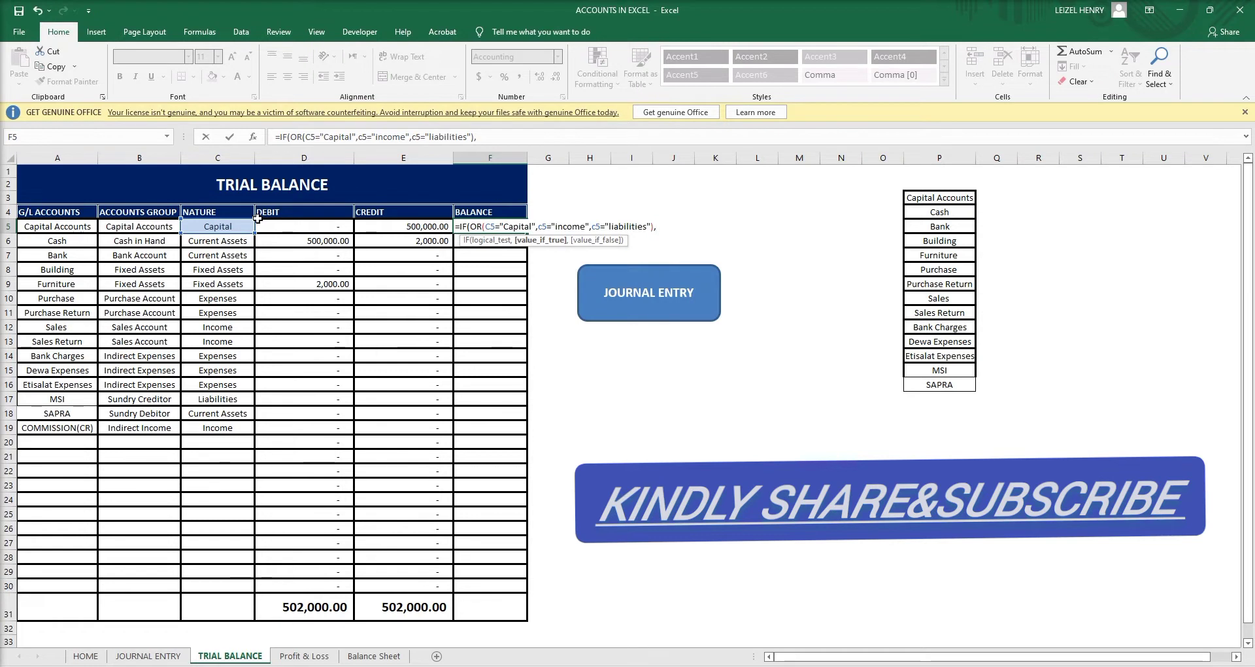
pyautogui.write('e5')
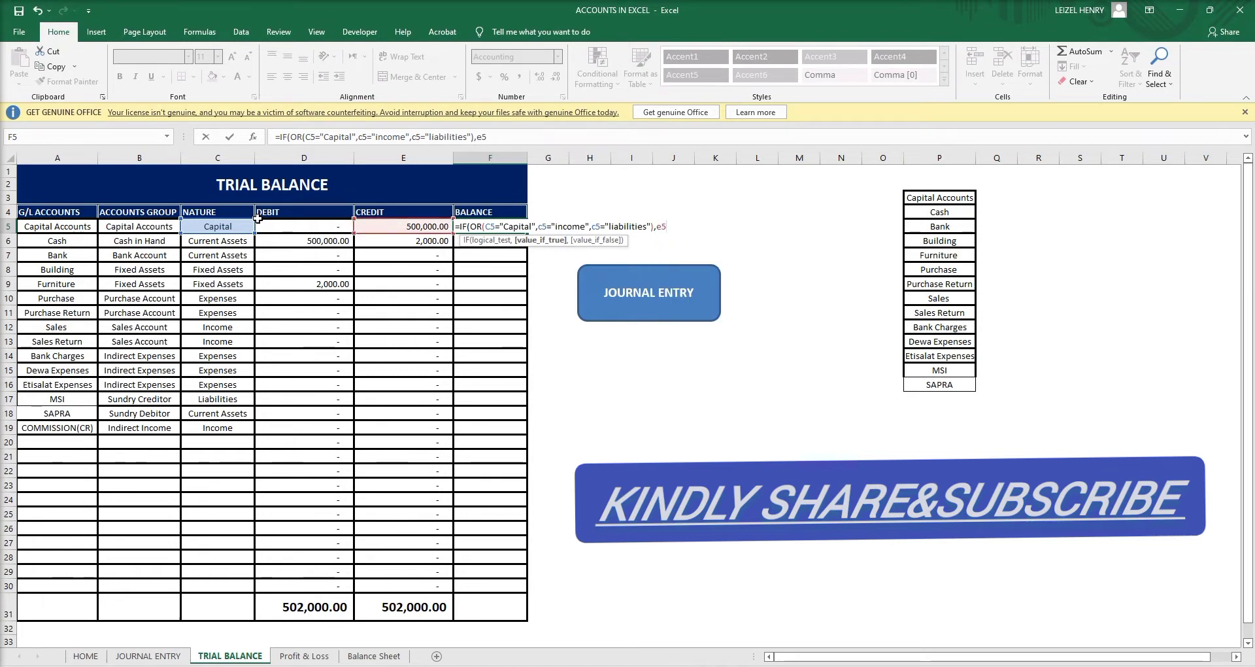
pyautogui.write('-d5,d')
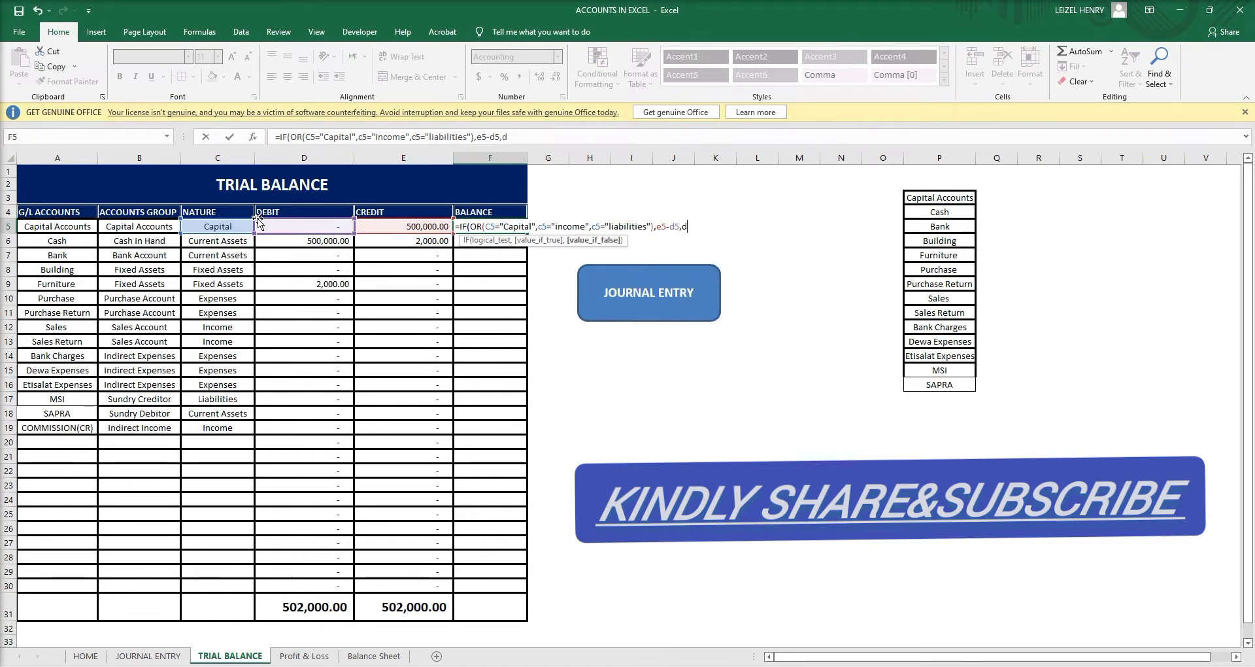
pyautogui.write('-e')
pyautogui.press('BackSpace')
pyautogui.press('BackSpace')
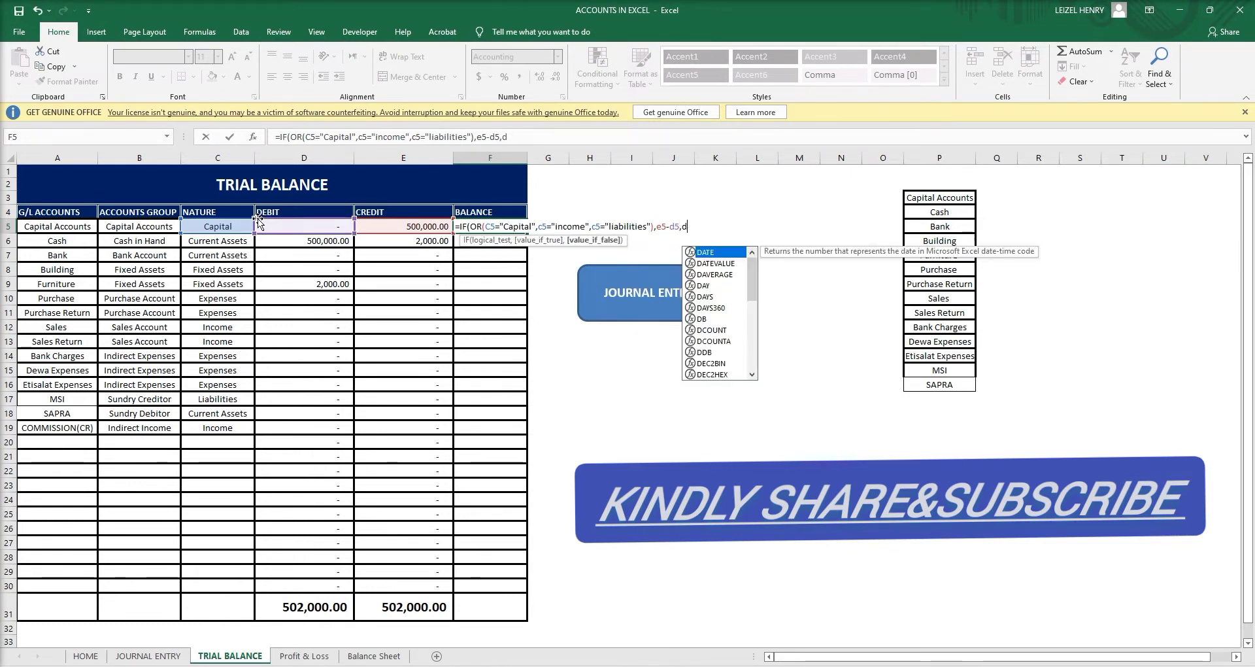
pyautogui.write('5-e')
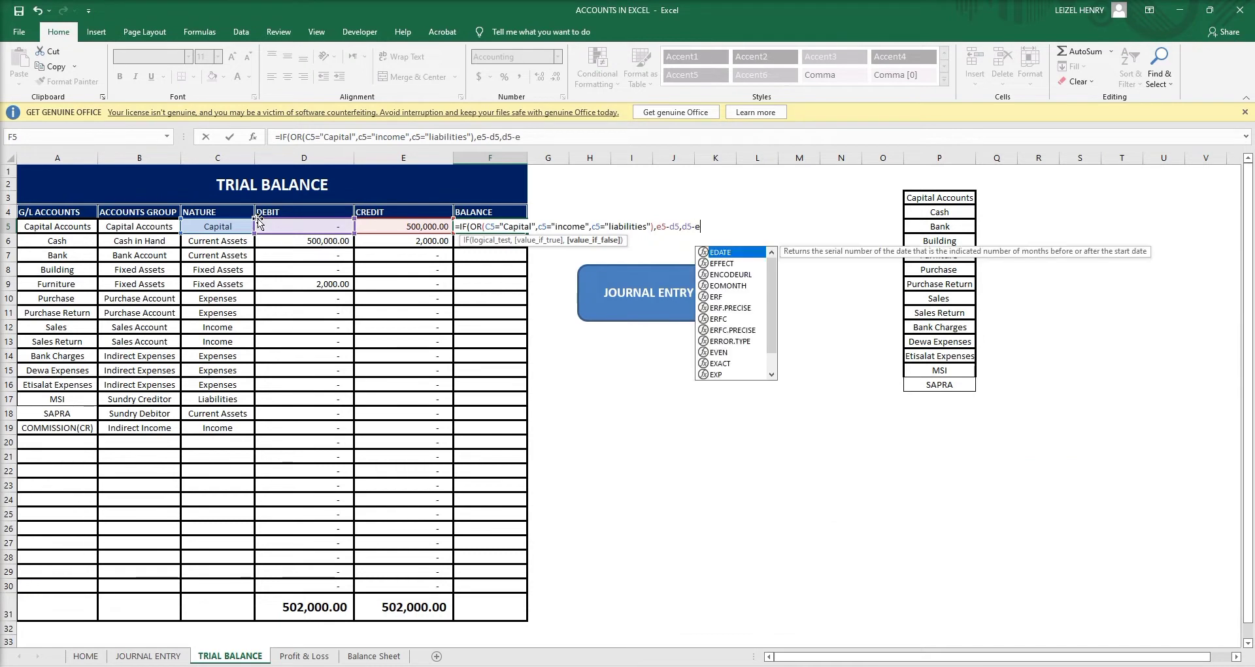
pyautogui.write('5')
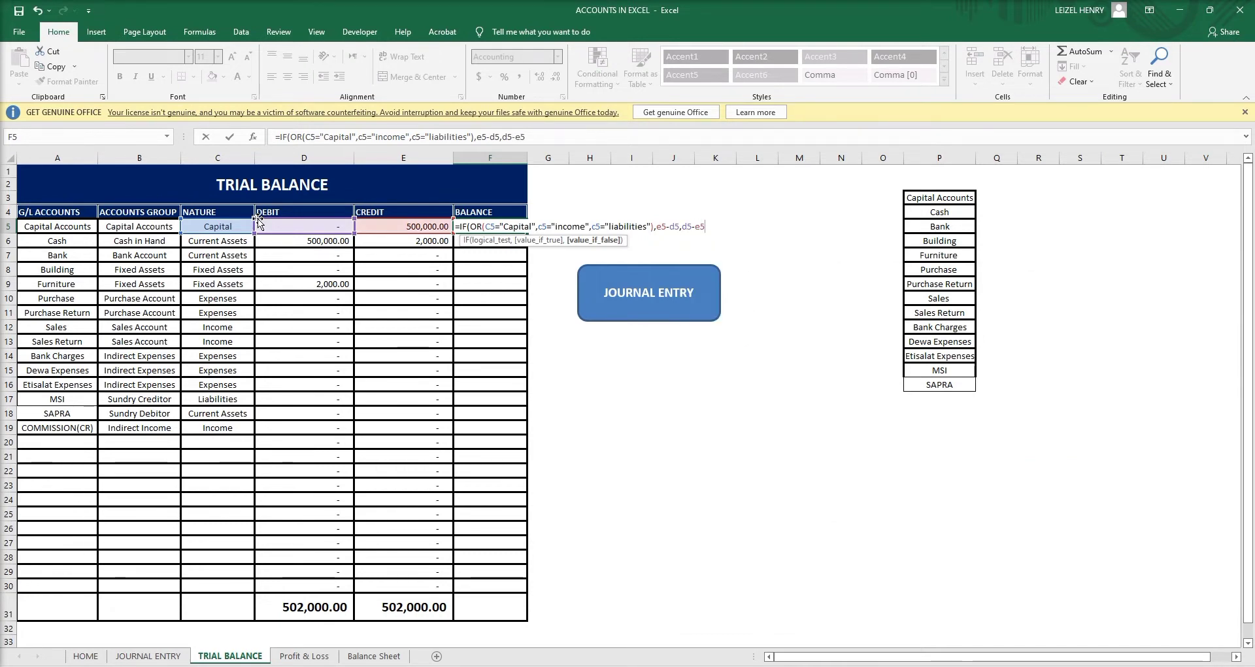
pyautogui.write(')')
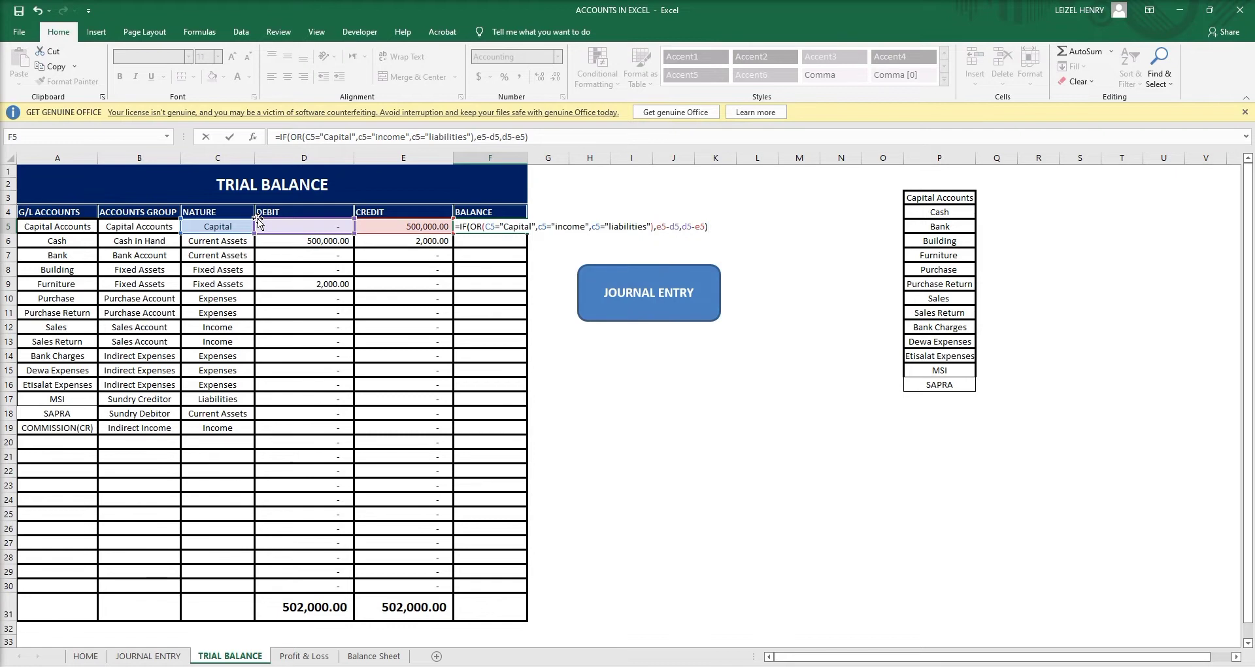
# Confirm the F5 balance formula and fill it down column F to row 30.
pyautogui.press('Return')
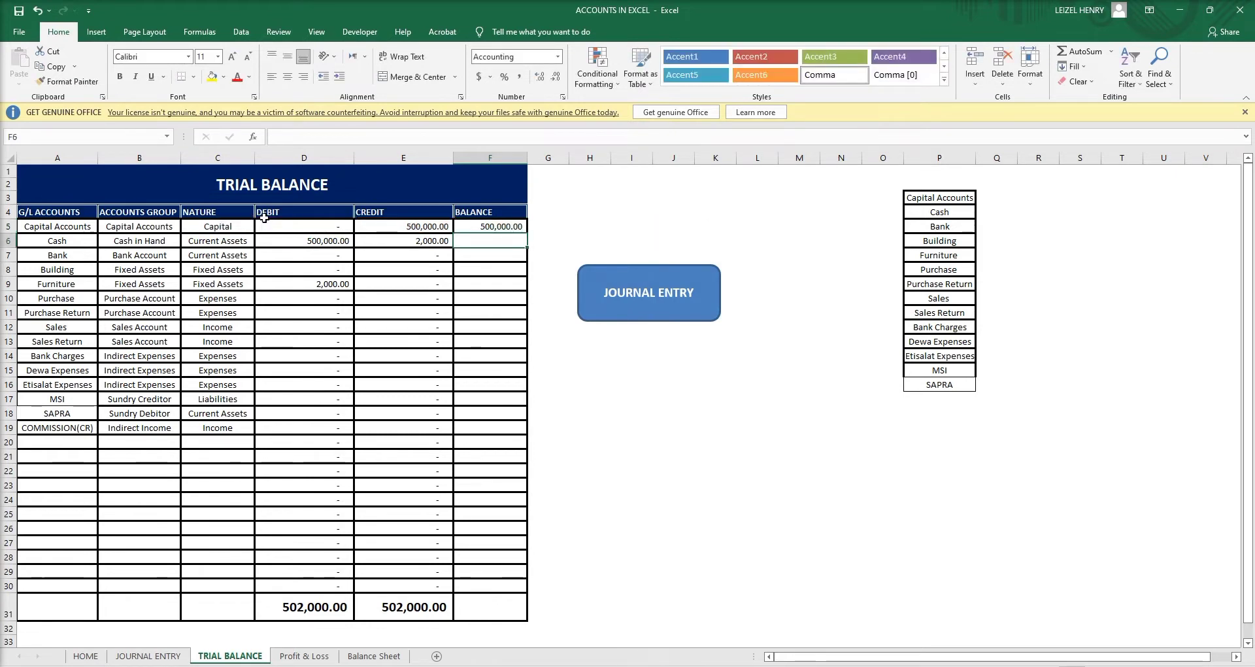
pyautogui.click(497, 227)
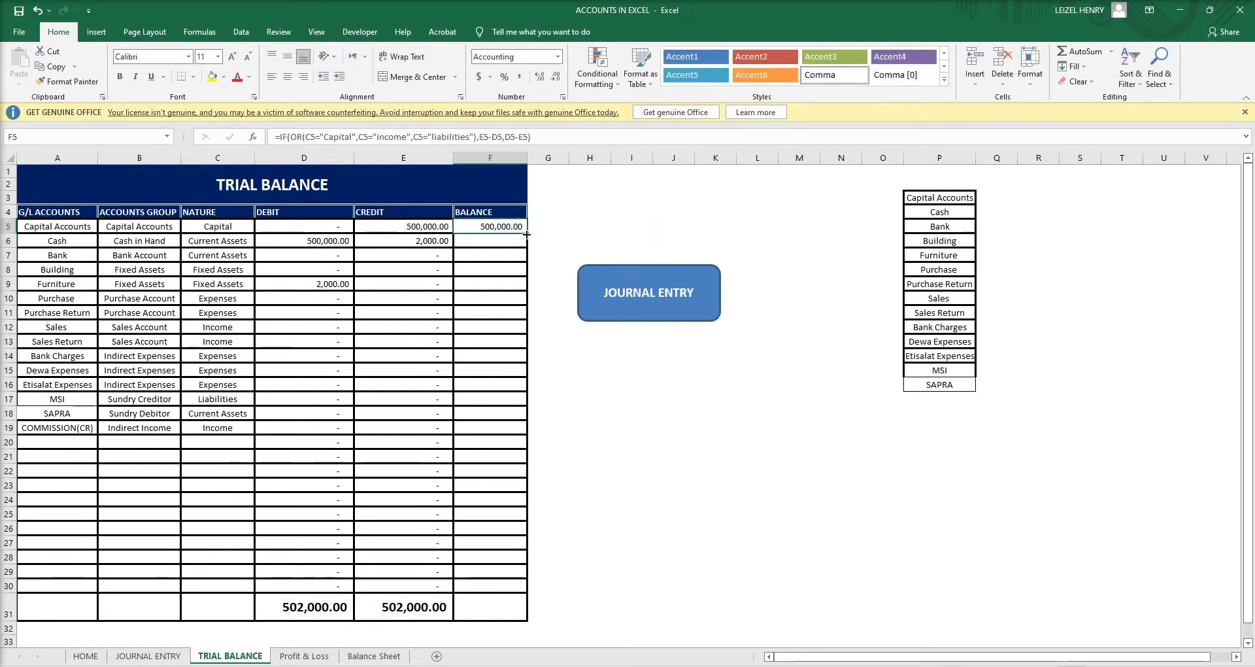
pyautogui.doubleClick(526, 234)
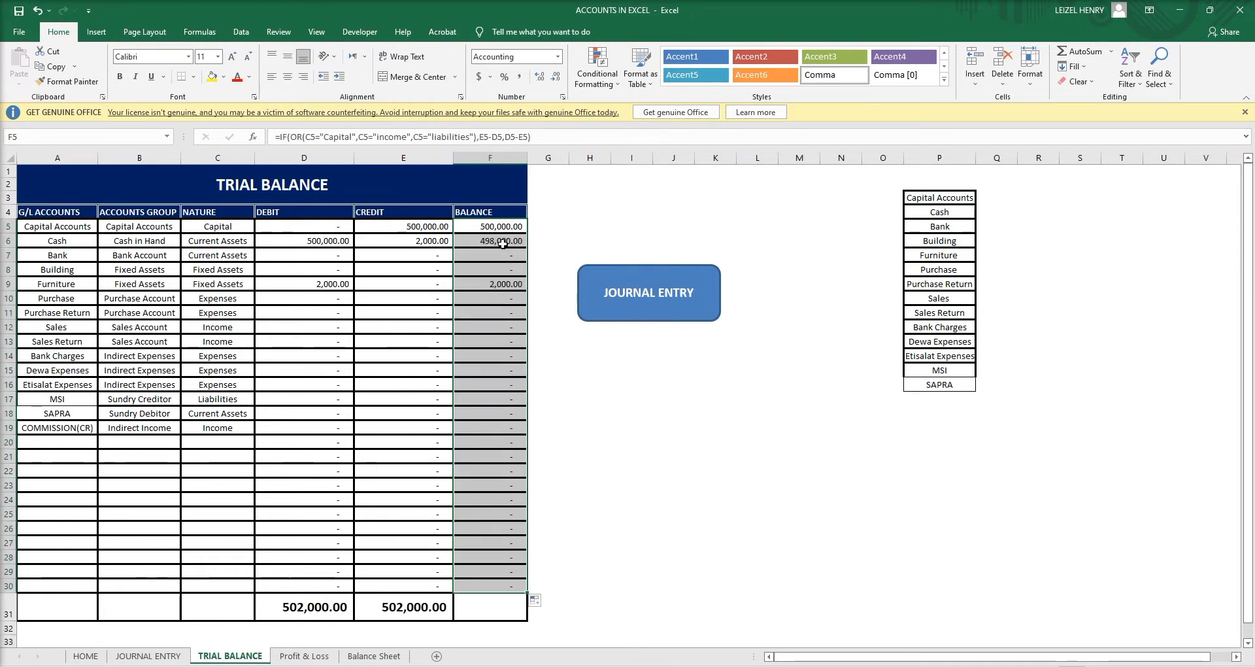
pyautogui.click(501, 243)
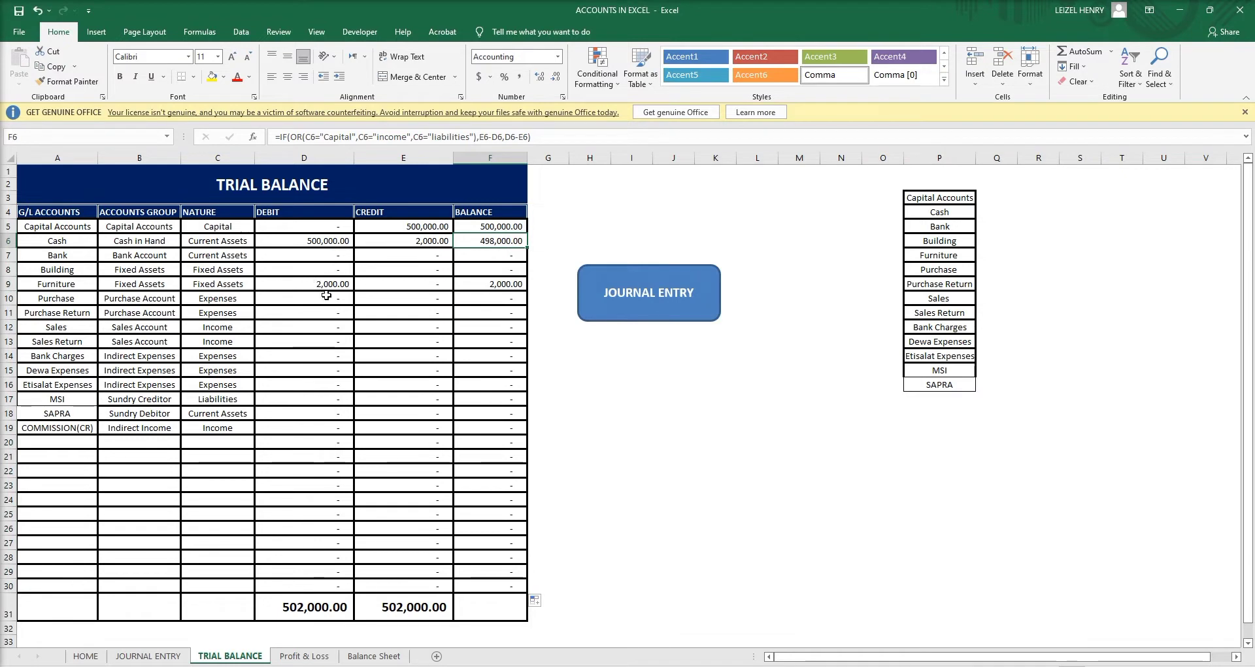
# Inspect the debit and credit SUMIF formulas in D5, E5, D6, E6, D9 and E9.
pyautogui.click(326, 240)
pyautogui.click(429, 241)
pyautogui.click(428, 226)
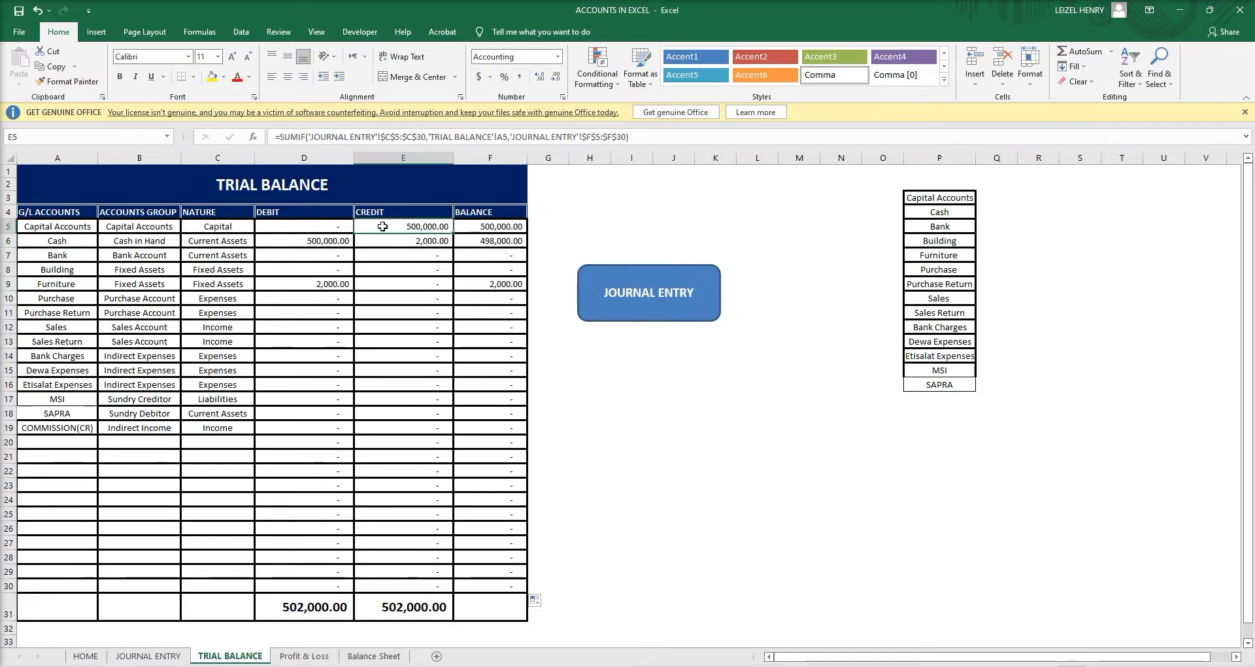
pyautogui.click(337, 227)
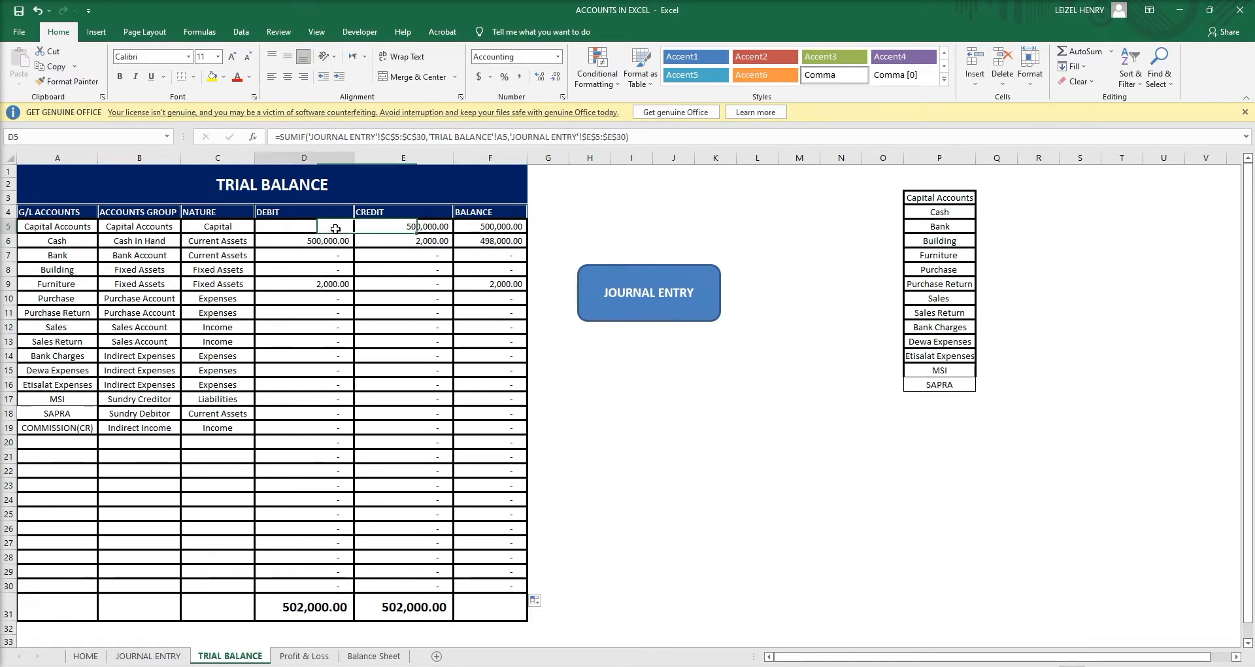
pyautogui.click(344, 284)
pyautogui.click(414, 280)
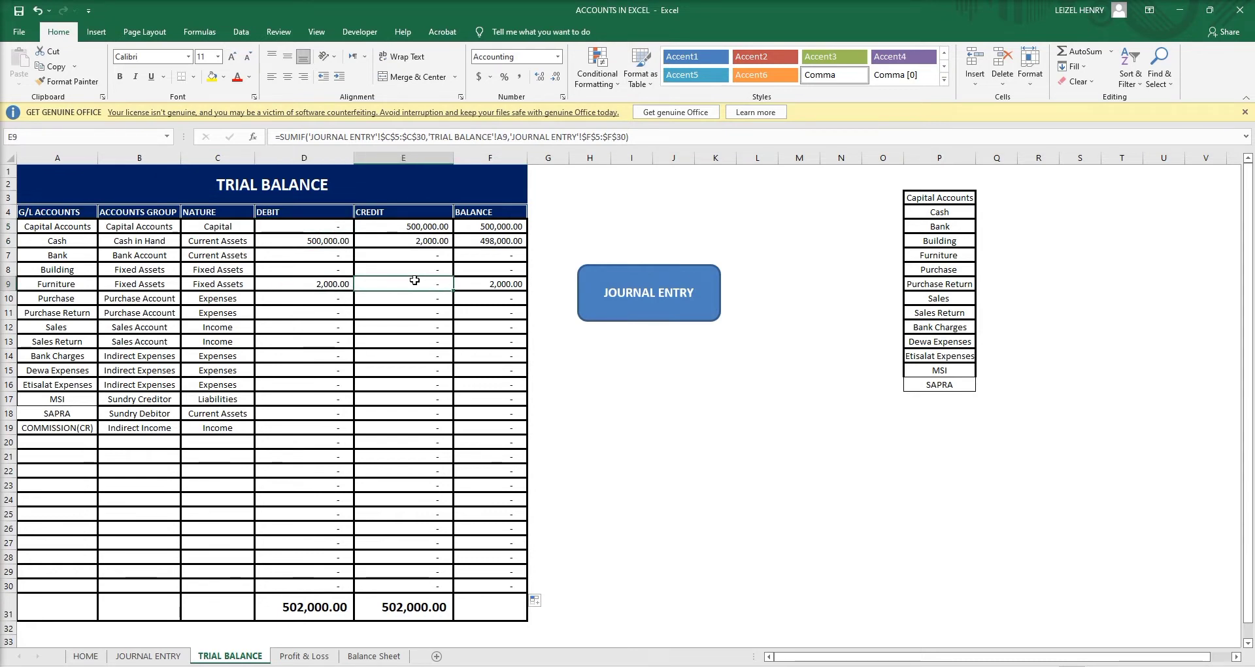
# Review the balance formulas from F13 to F27, then go to the JOURNAL ENTRY sheet.
pyautogui.click(492, 344)
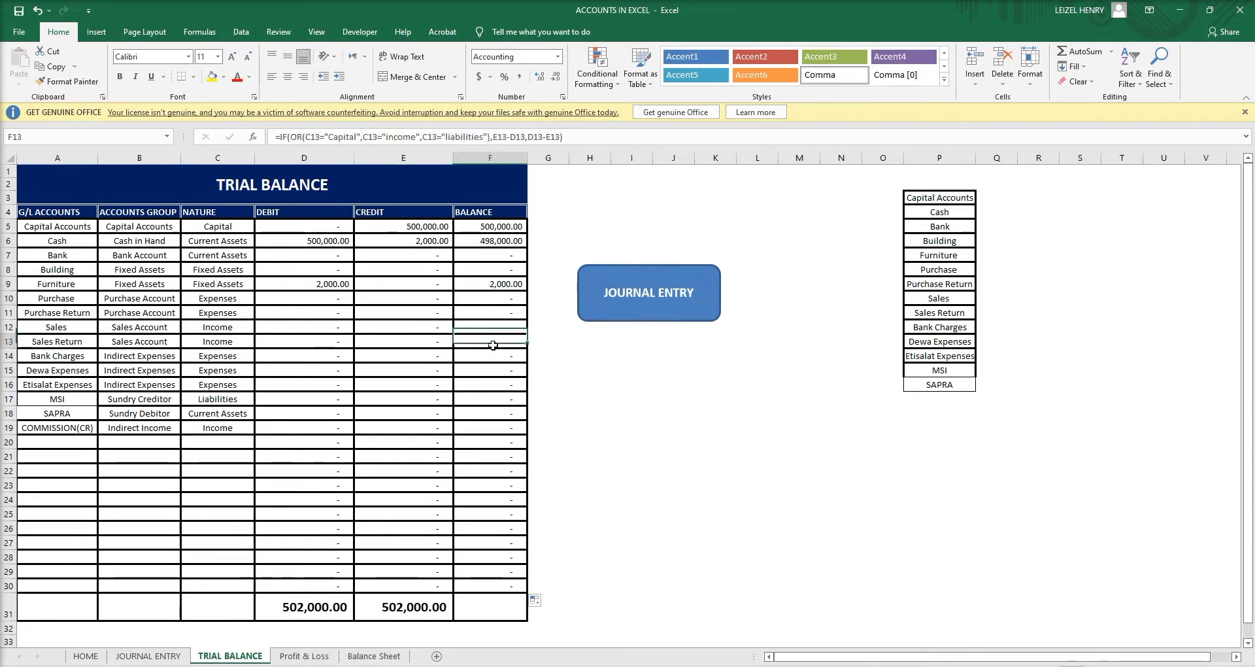
pyautogui.click(501, 385)
pyautogui.click(499, 427)
pyautogui.click(496, 484)
pyautogui.click(493, 499)
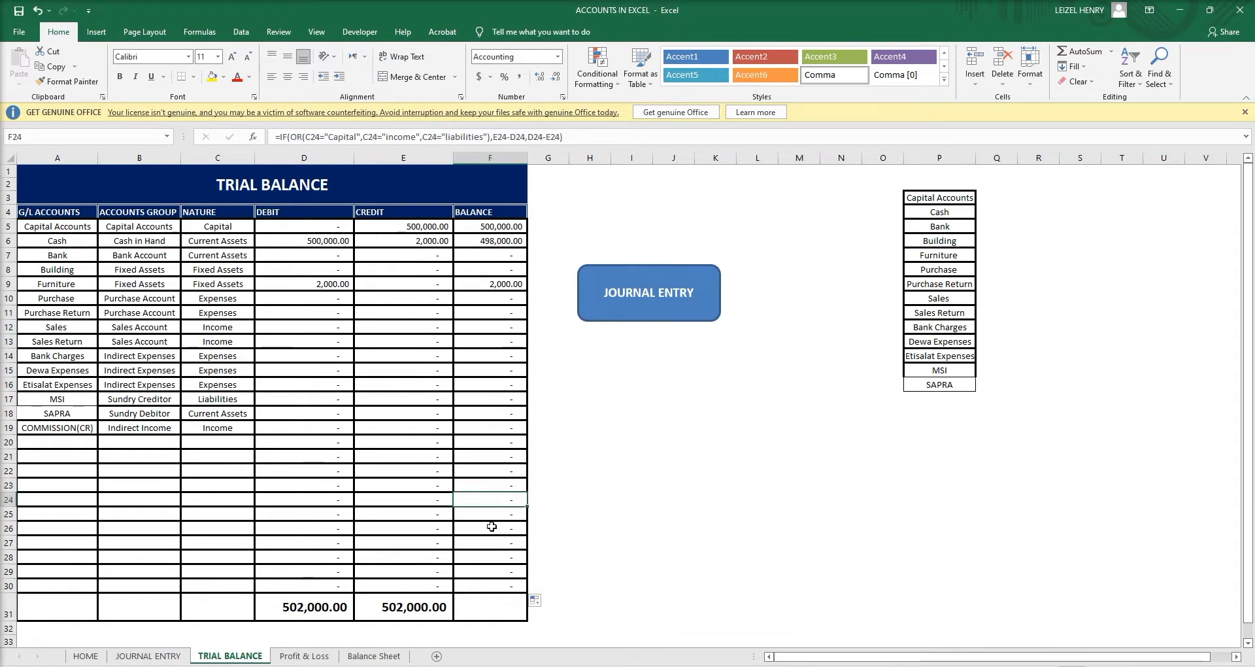
pyautogui.click(492, 527)
pyautogui.click(498, 544)
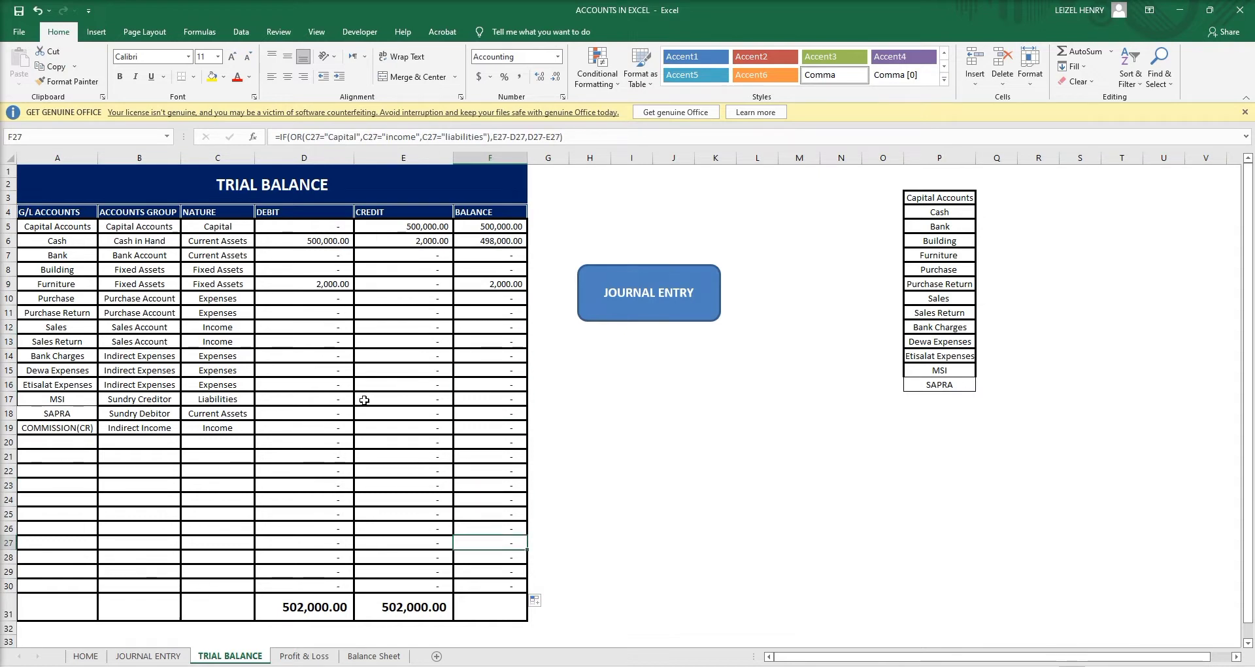
pyautogui.click(148, 656)
# Enter 03/04/20 as the date in A9 and the invoice reference in B9.
pyautogui.click(52, 292)
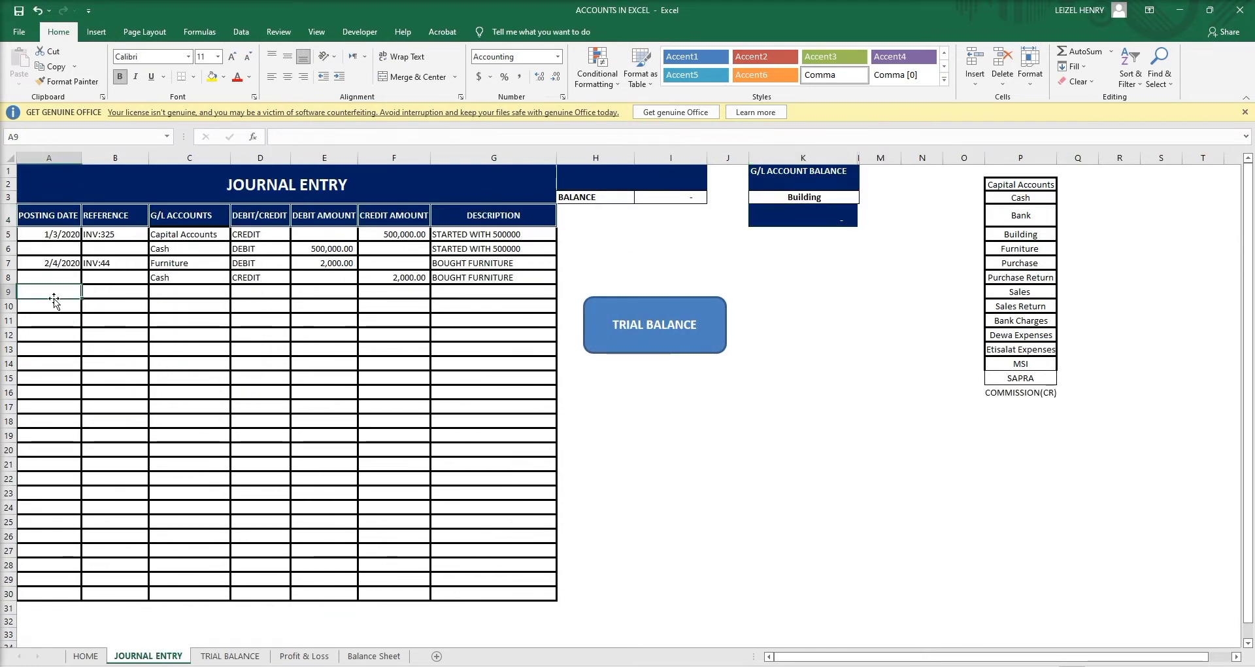
pyautogui.press('Down')
pyautogui.press('Down')
pyautogui.press('Down')
pyautogui.press('Down')
pyautogui.press('Down')
pyautogui.press('Down')
pyautogui.press('Down')
pyautogui.press('Down')
pyautogui.press('Down')
pyautogui.press('Down')
pyautogui.press('Down')
pyautogui.press('Down')
pyautogui.press('Down')
pyautogui.press('Down')
pyautogui.press('Down')
pyautogui.press('Down')
pyautogui.press('Down')
pyautogui.press('Down')
pyautogui.press('Down')
pyautogui.press('Down')
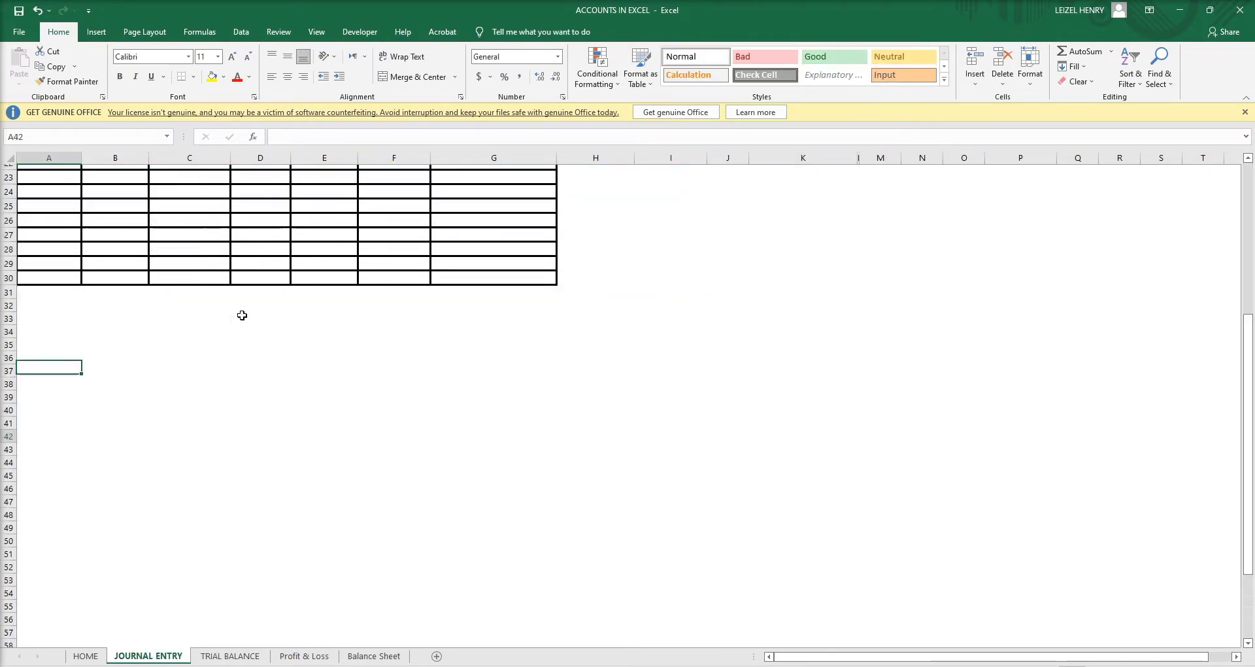
pyautogui.scroll(10, 241, 316)
pyautogui.scroll(1, 240, 316)
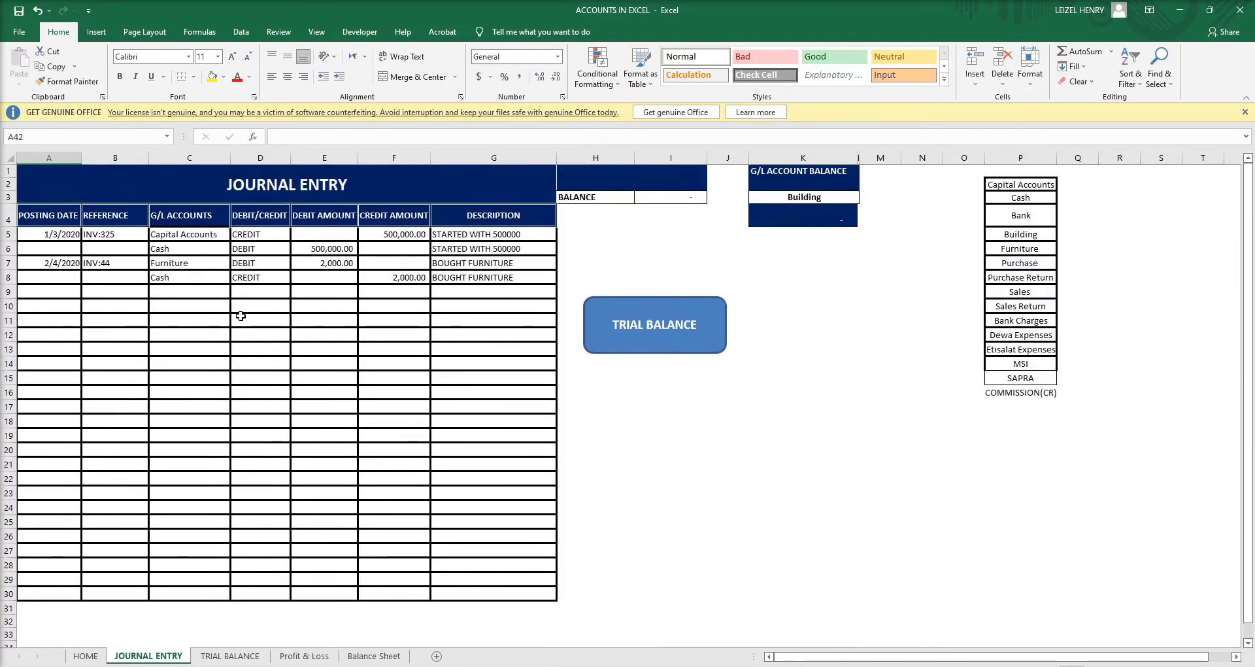
pyautogui.click(58, 291)
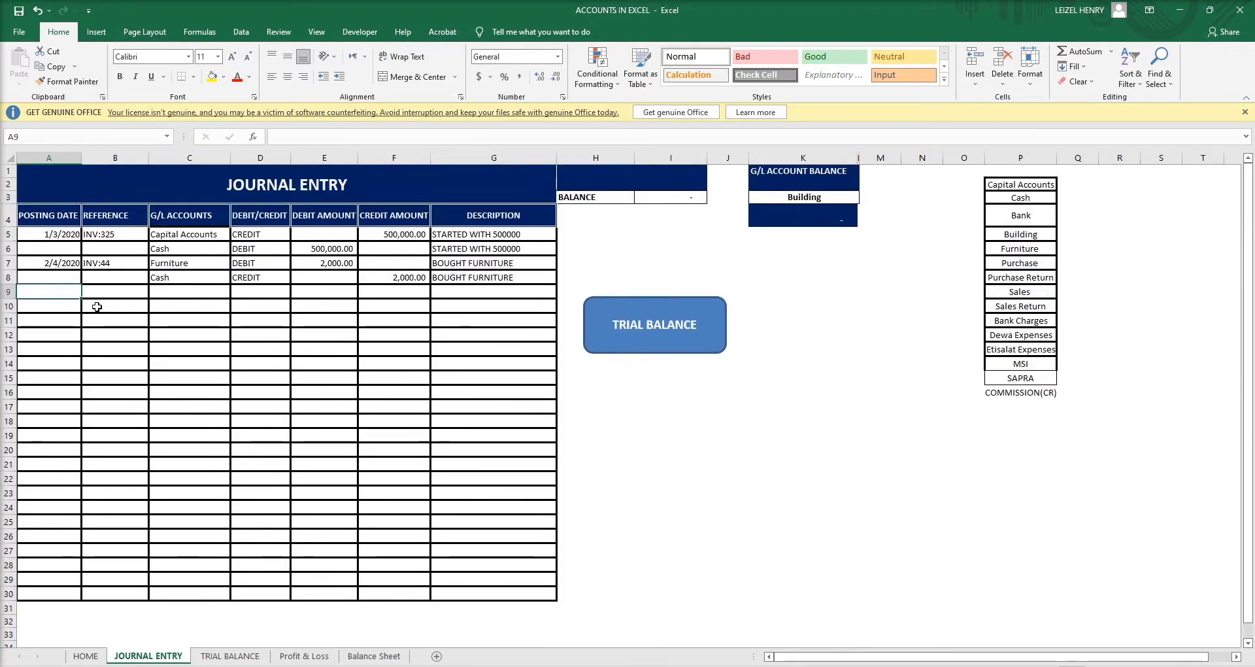
pyautogui.write('03')
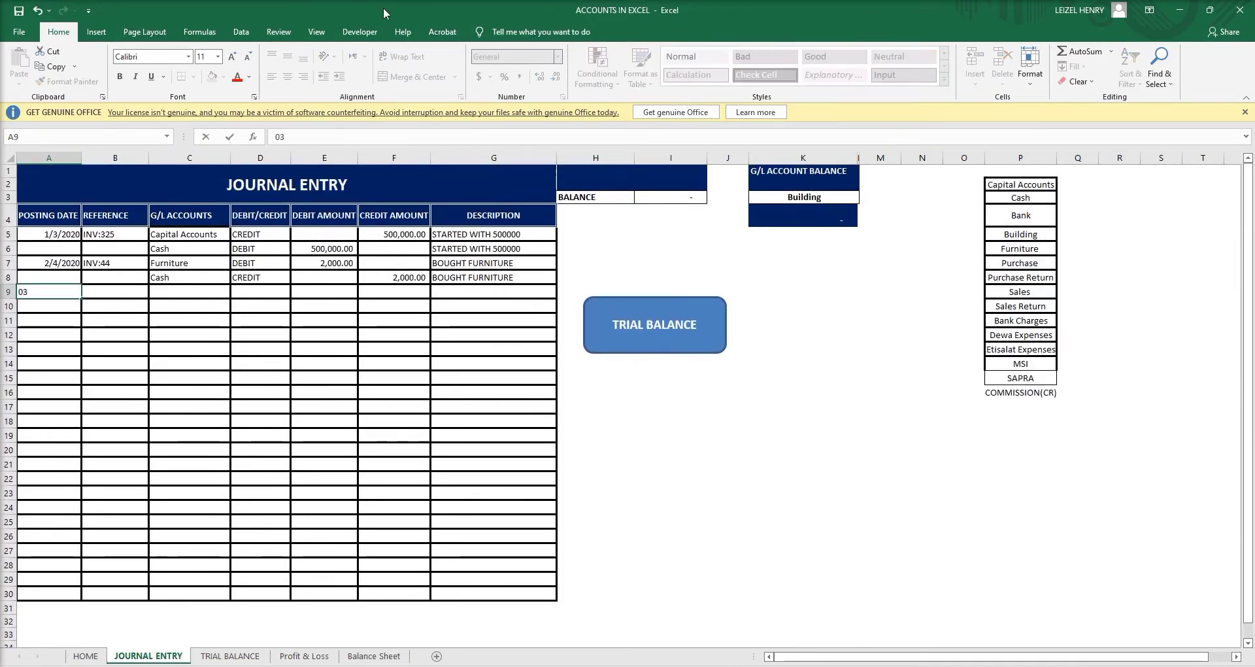
pyautogui.write('/04/')
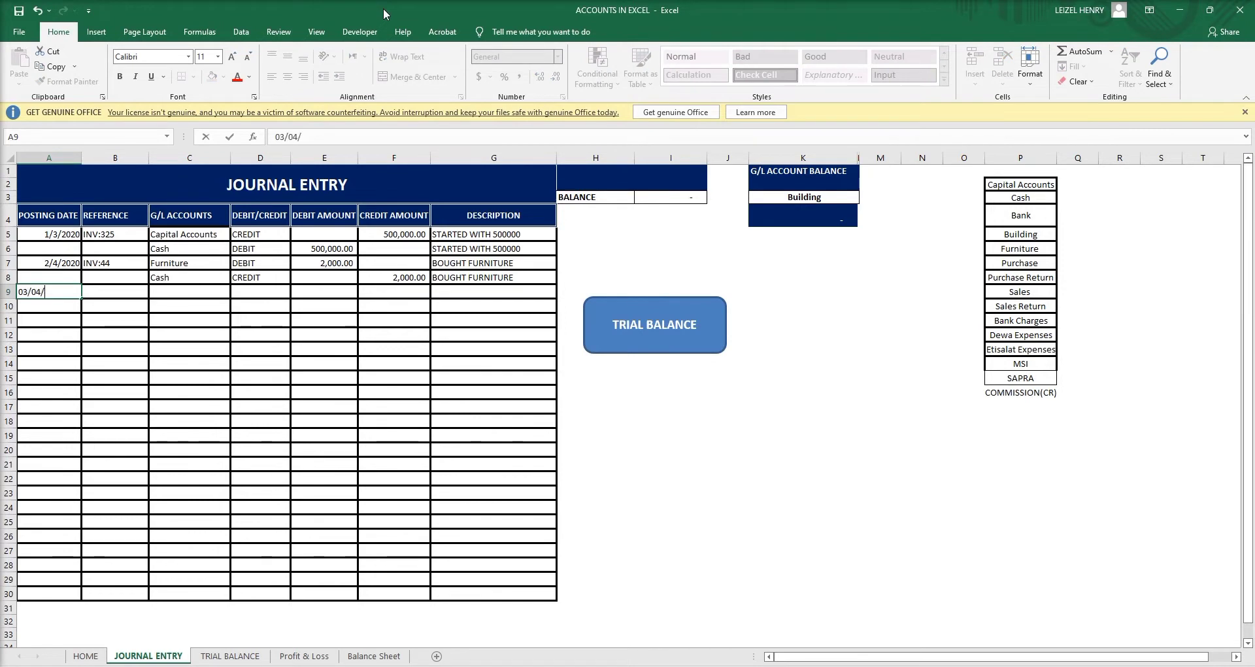
pyautogui.write('2021')
pyautogui.press('Return')
pyautogui.click(113, 293)
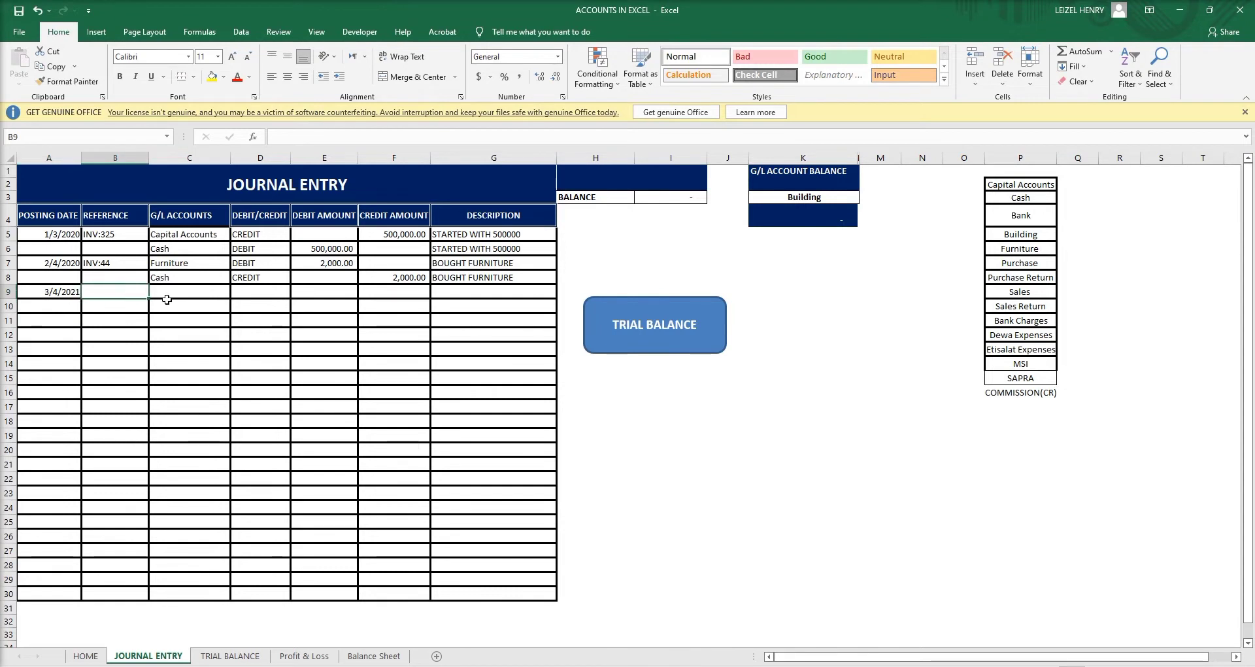
pyautogui.write('inv')
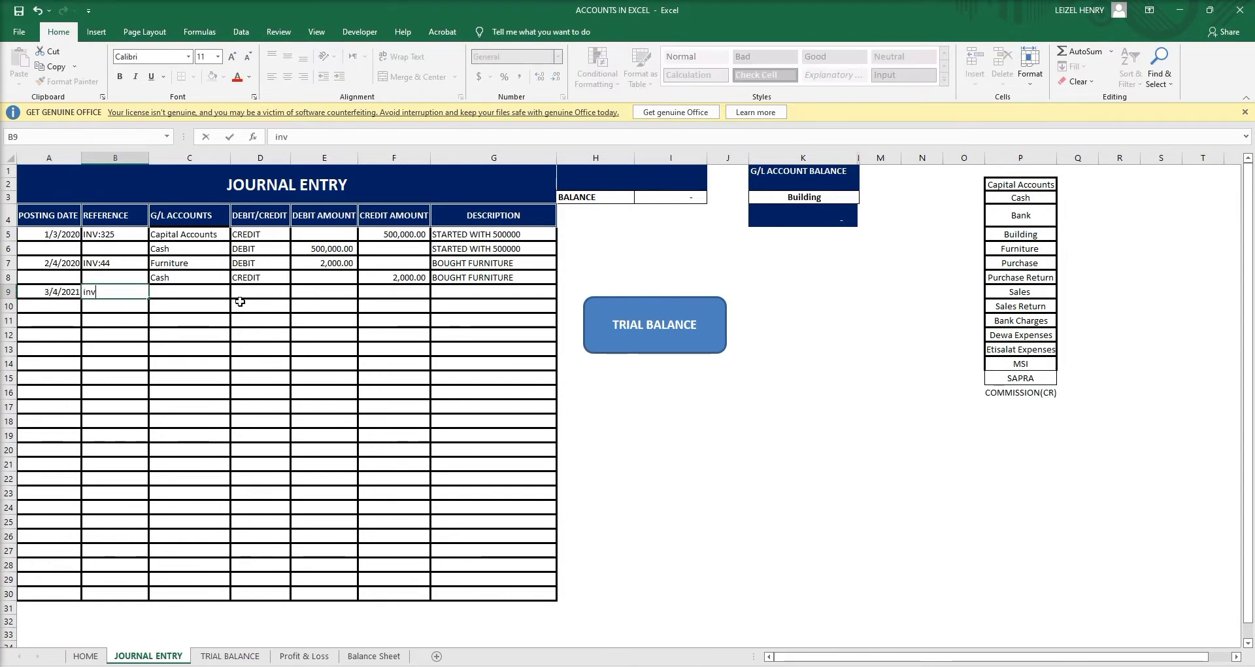
pyautogui.write(':22')
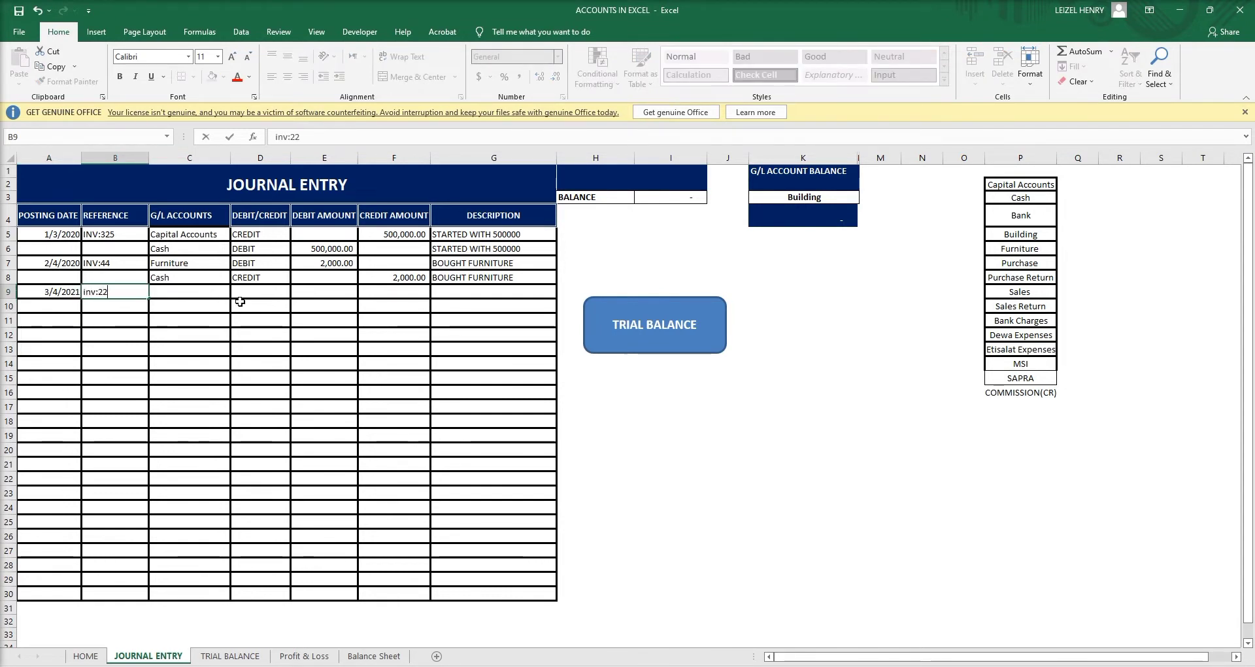
pyautogui.write('4')
pyautogui.press('Tab')
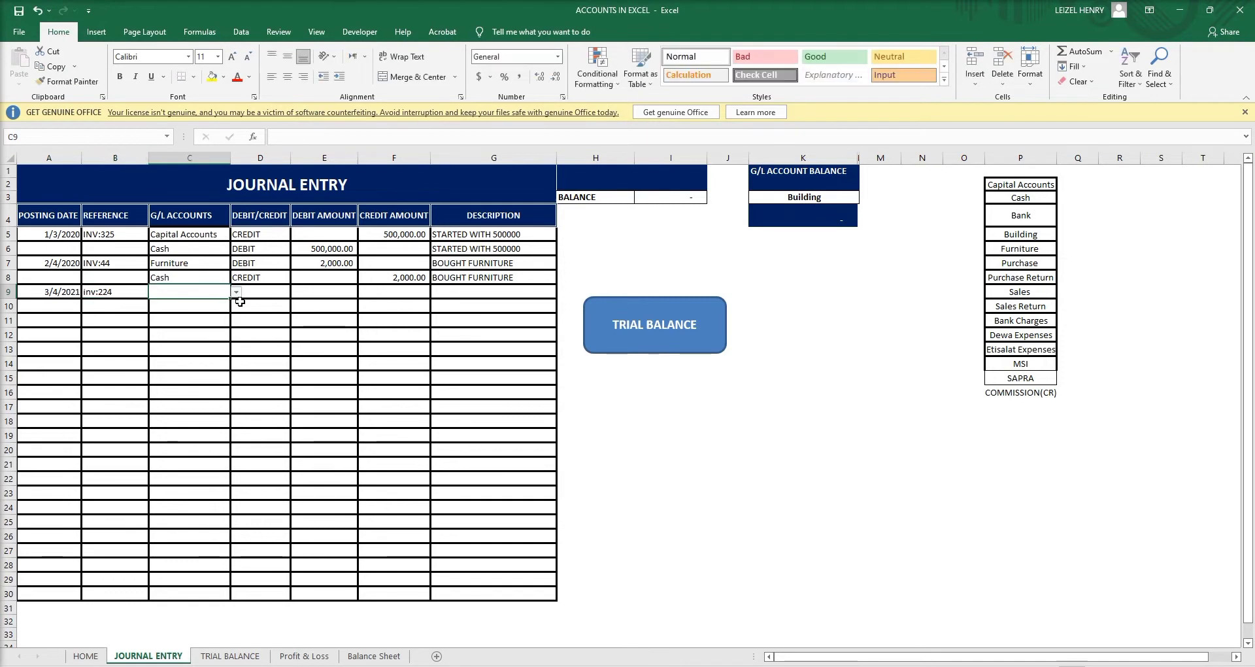
# Set C9's account to Dewa Expenses and D9 to DEBIT from the dropdowns.
pyautogui.click(236, 292)
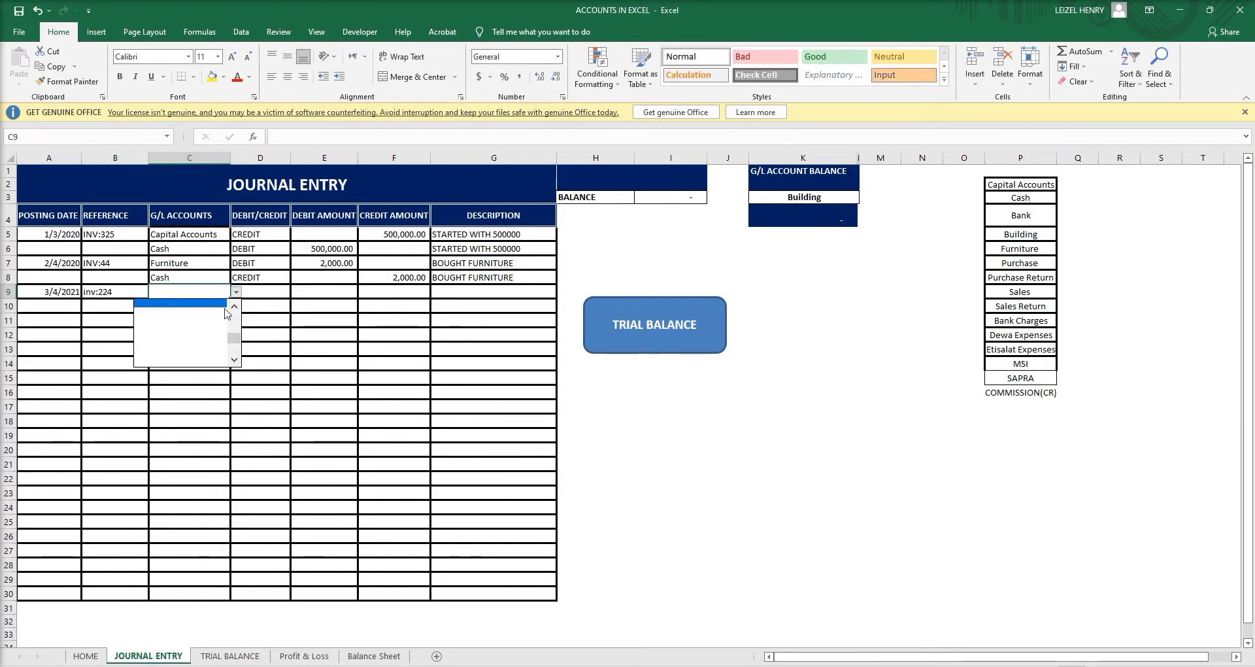
pyautogui.moveTo(234, 338); pyautogui.dragTo(234, 327)
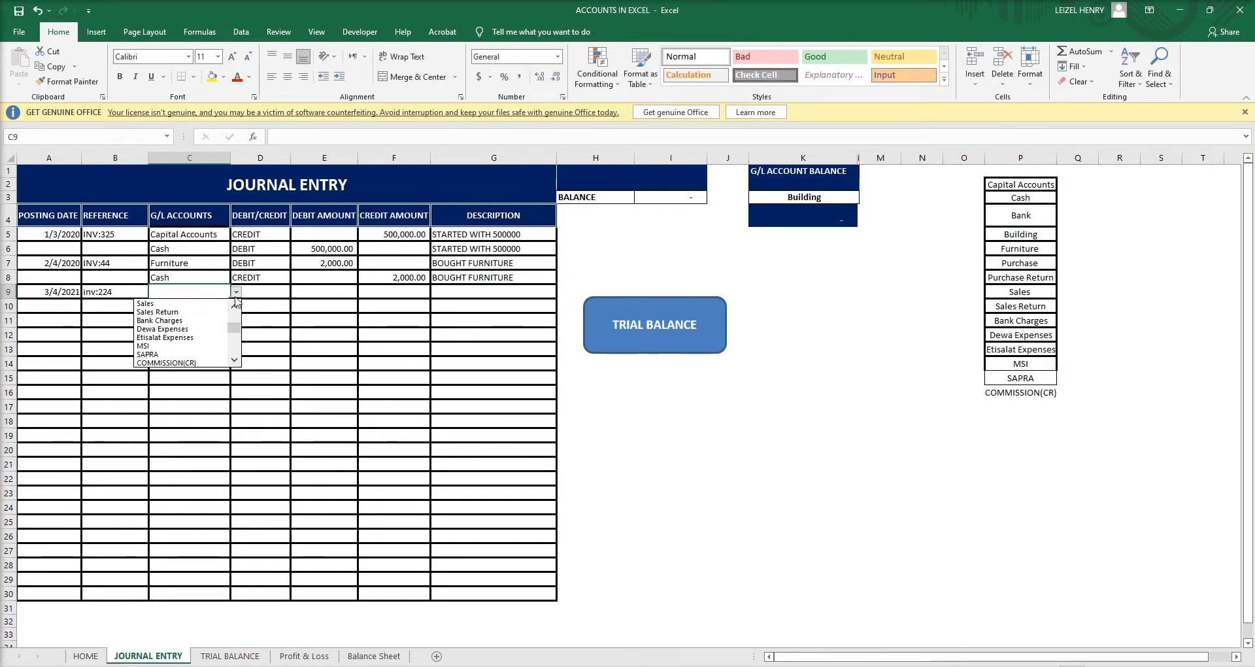
pyautogui.click(201, 328)
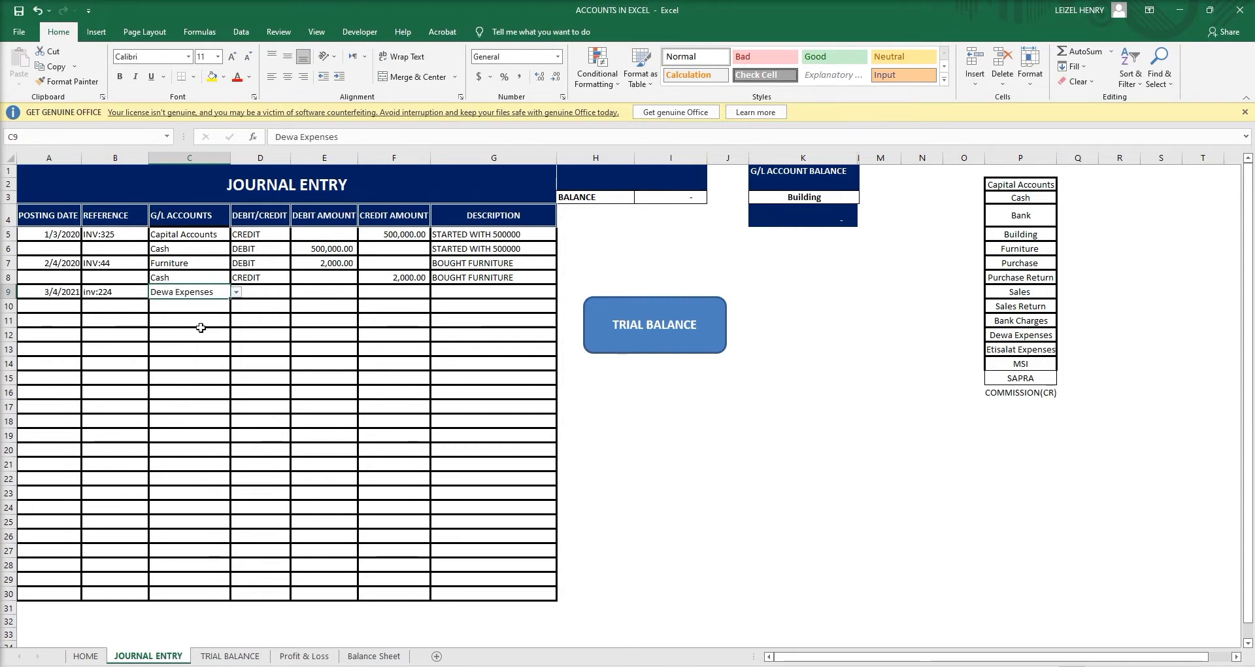
pyautogui.click(280, 294)
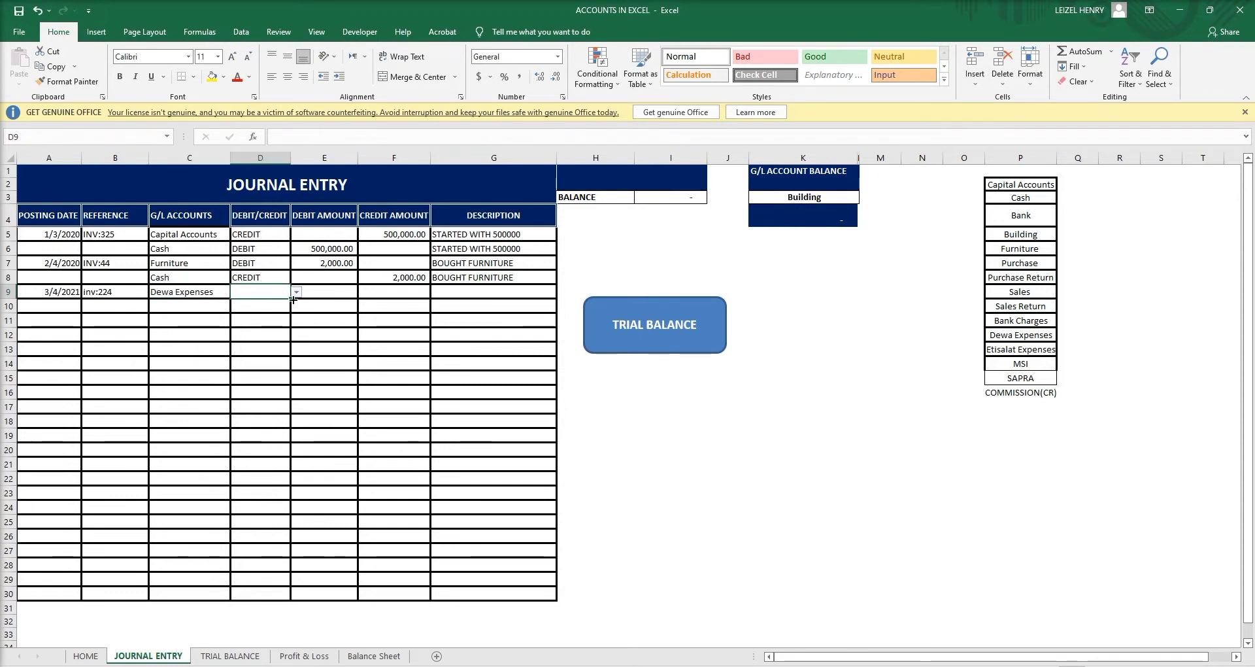
pyautogui.click(296, 294)
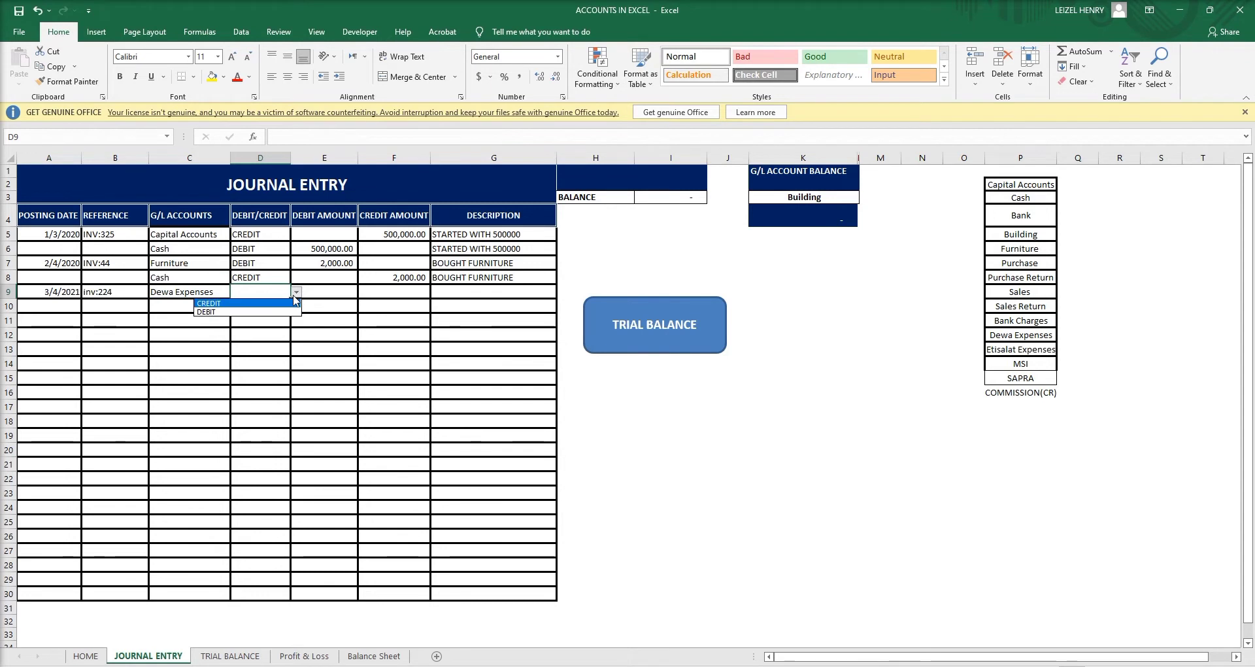
pyautogui.click(262, 312)
# Enter the 2,000.00 debit amount in E9 and select A9:D9.
pyautogui.click(339, 294)
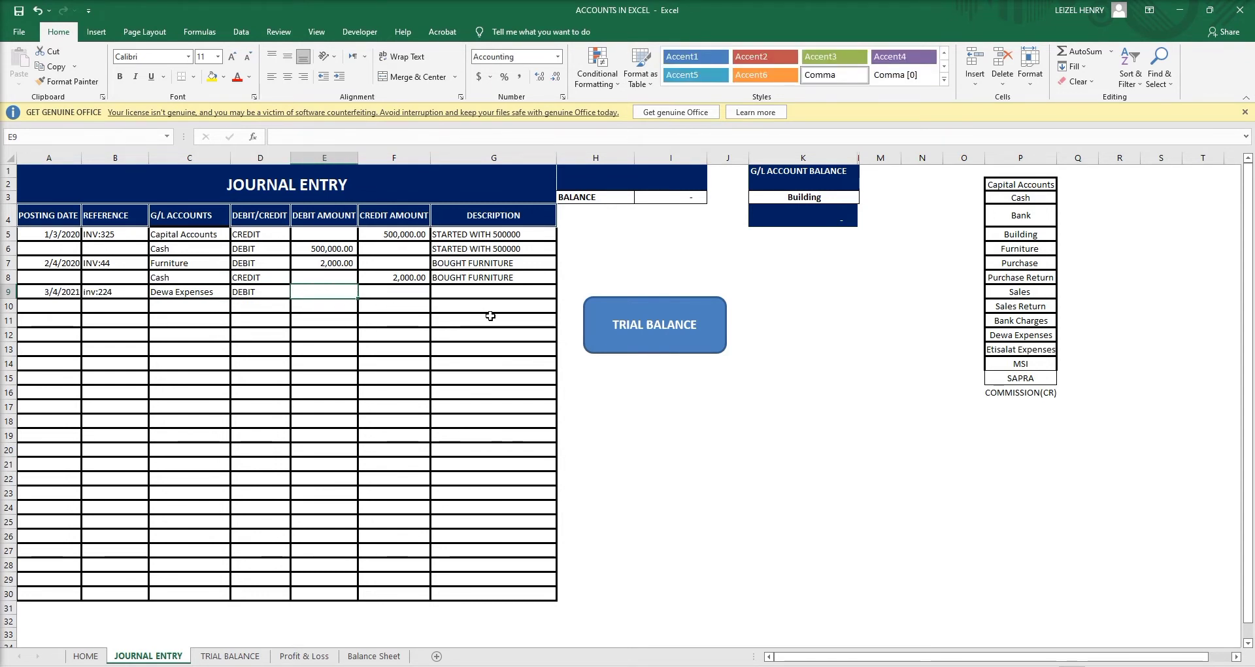
pyautogui.write('2000')
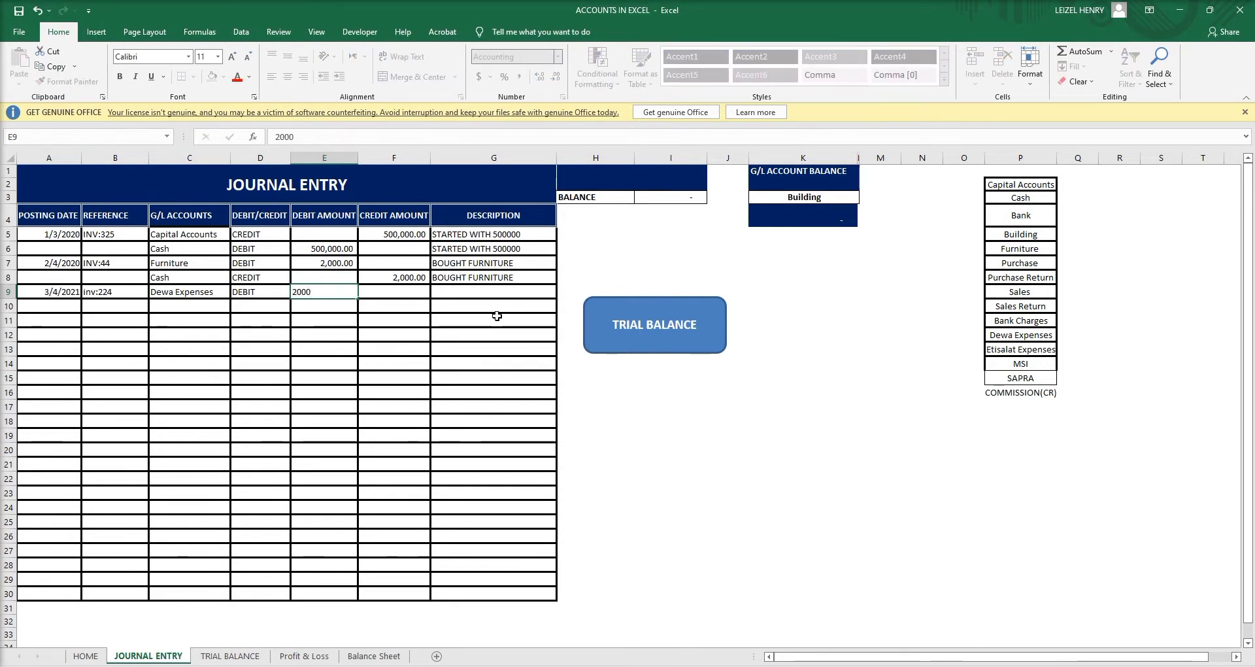
pyautogui.press('Return')
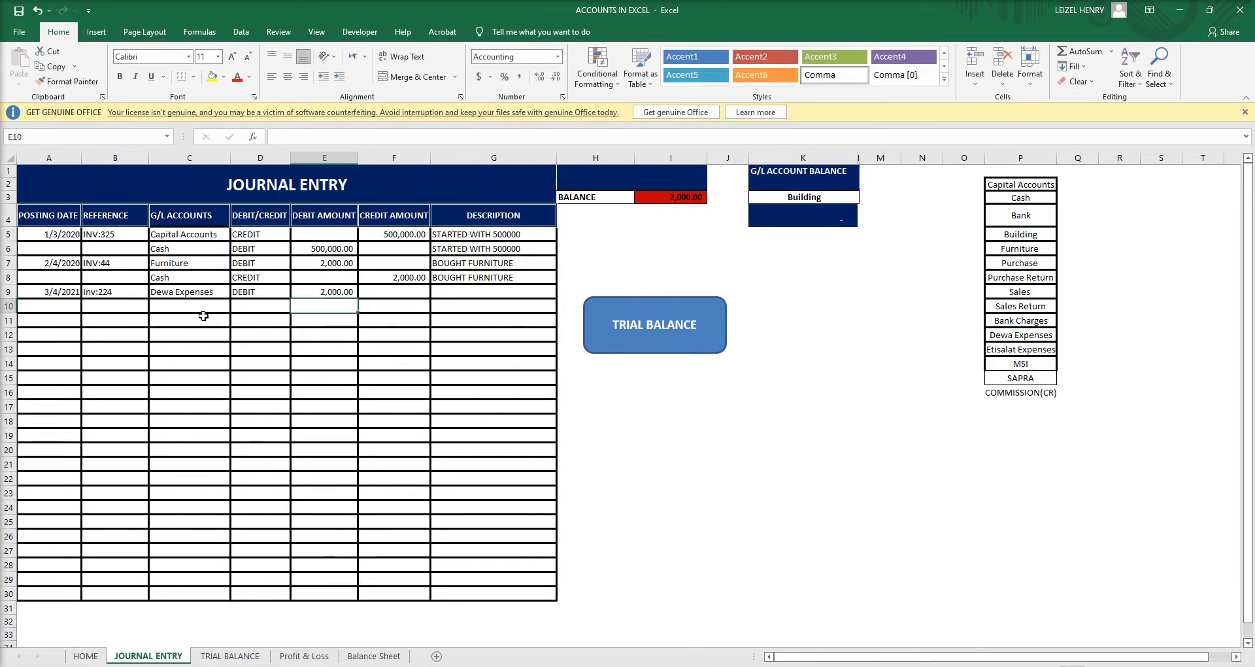
pyautogui.moveTo(59, 291); pyautogui.dragTo(218, 294)
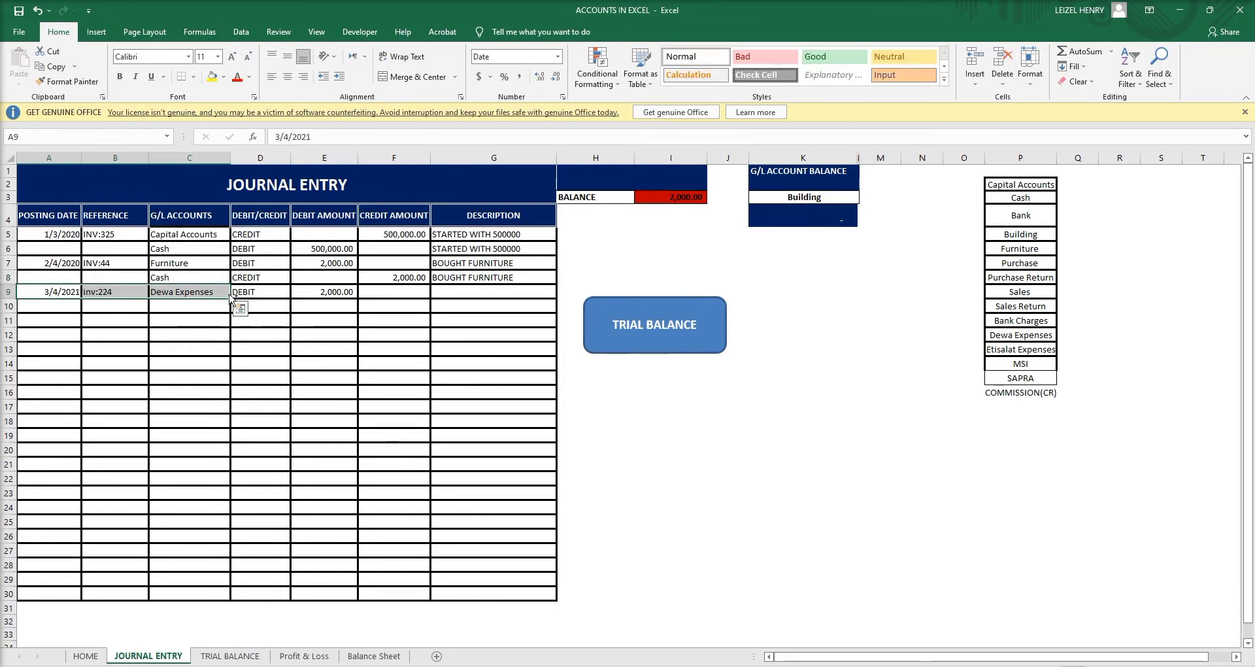
# Copy row 9's entry details into row 10 and mark D10 as CREDIT.
pyautogui.hotkey('ctrl', 'c')
pyautogui.click(66, 303)
pyautogui.hotkey('ctrl', 'v')
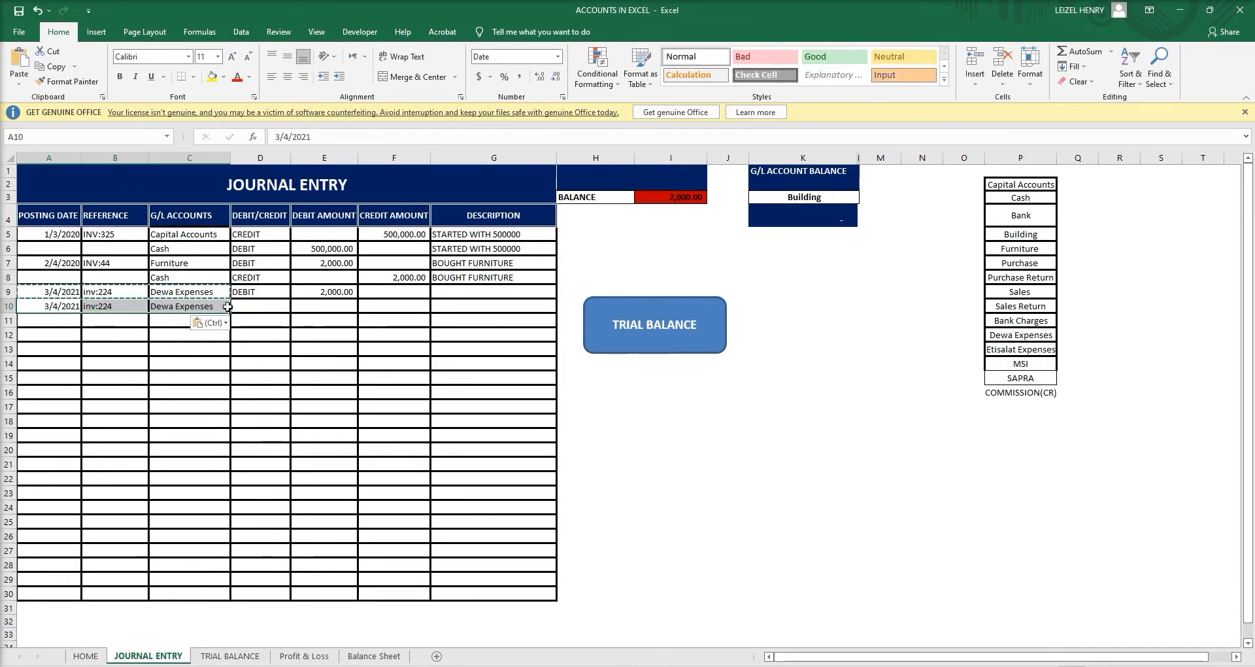
pyautogui.click(265, 306)
pyautogui.click(295, 307)
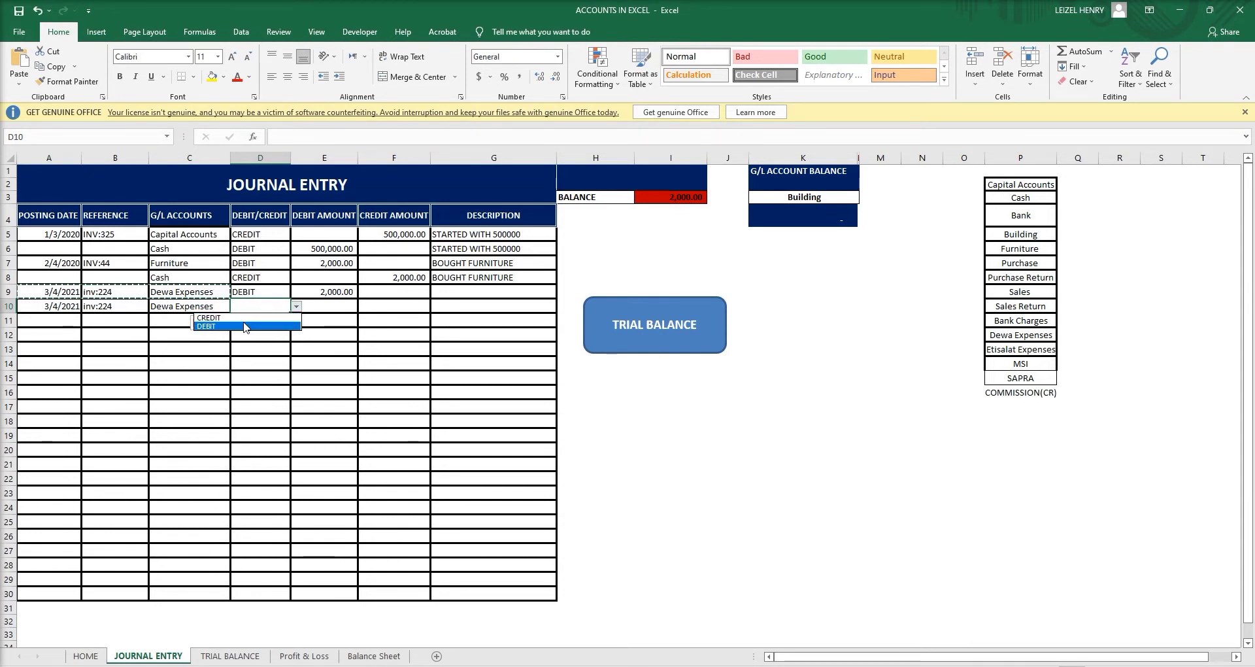
pyautogui.press('Escape')
pyautogui.write('CREDIT')
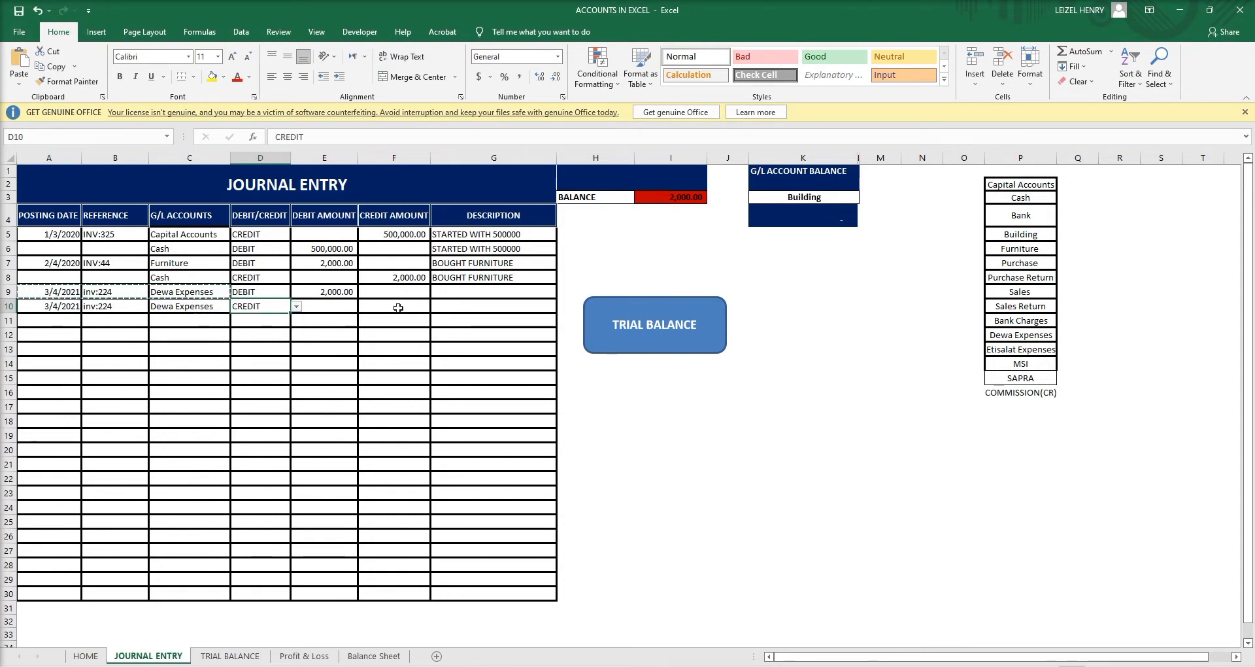
# Set row 10's G/L account in C10 to Cash.
pyautogui.click(225, 307)
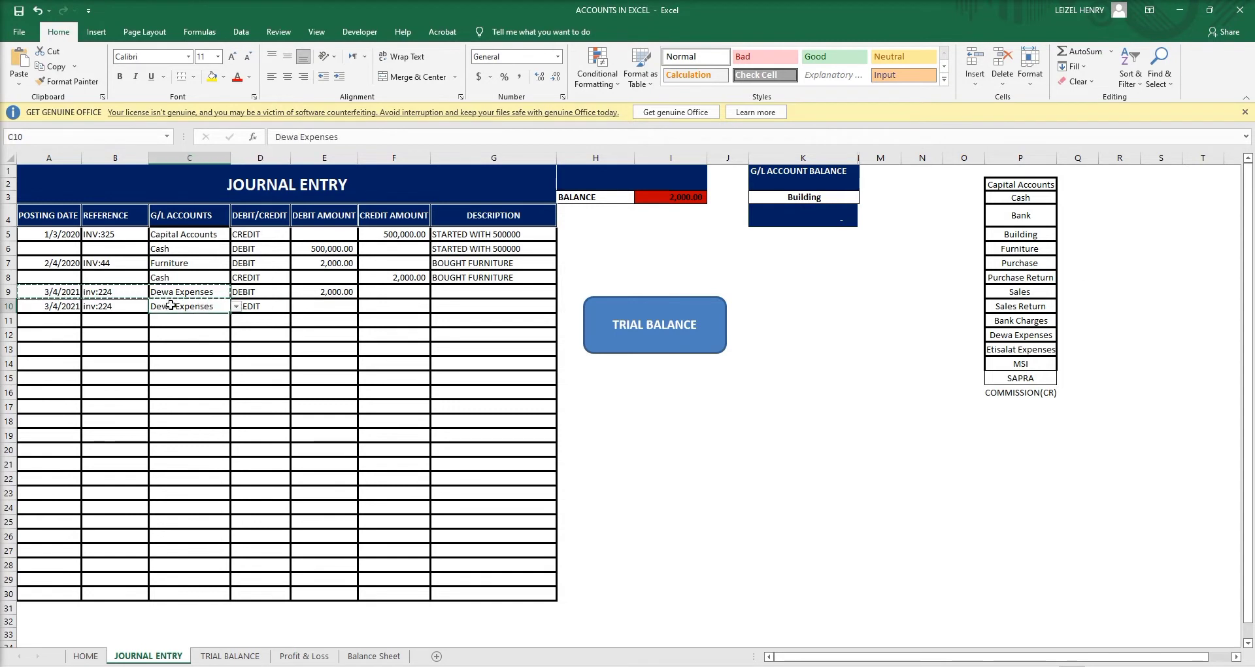
pyautogui.click(236, 306)
pyautogui.scroll(-2, 234, 349)
pyautogui.scroll(2, 234, 350)
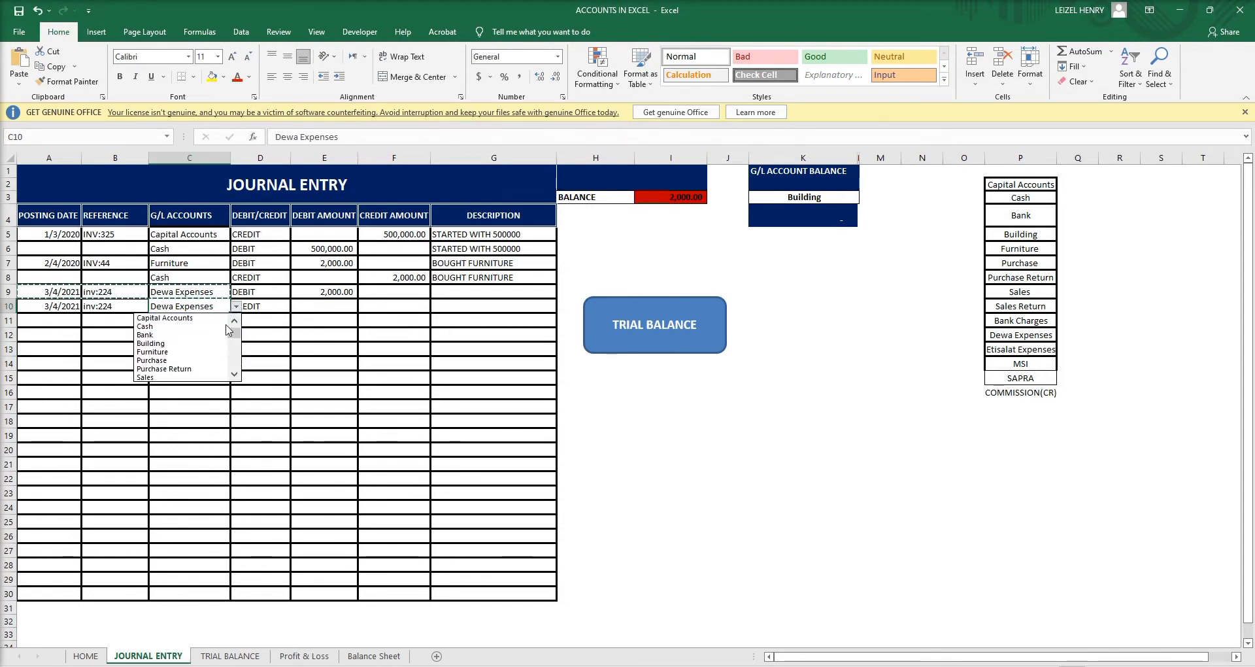
pyautogui.click(161, 326)
# Enter the row 10 credit amount, correcting 20000 to 2000.
pyautogui.click(427, 307)
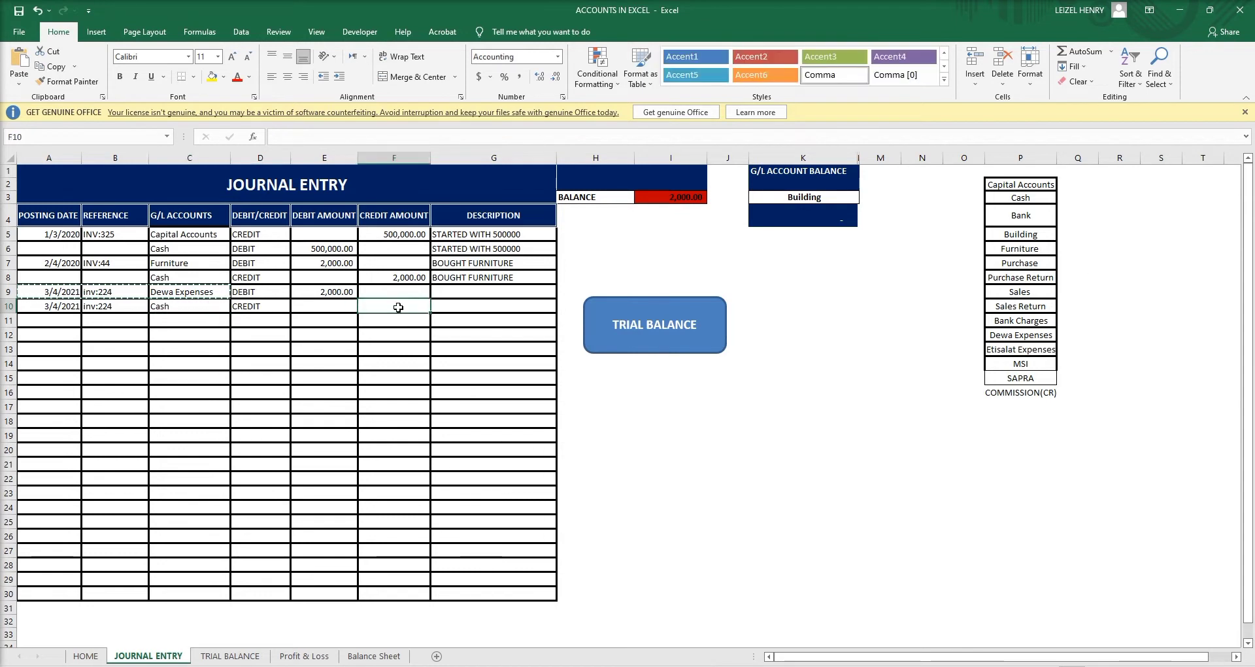
pyautogui.write('20000')
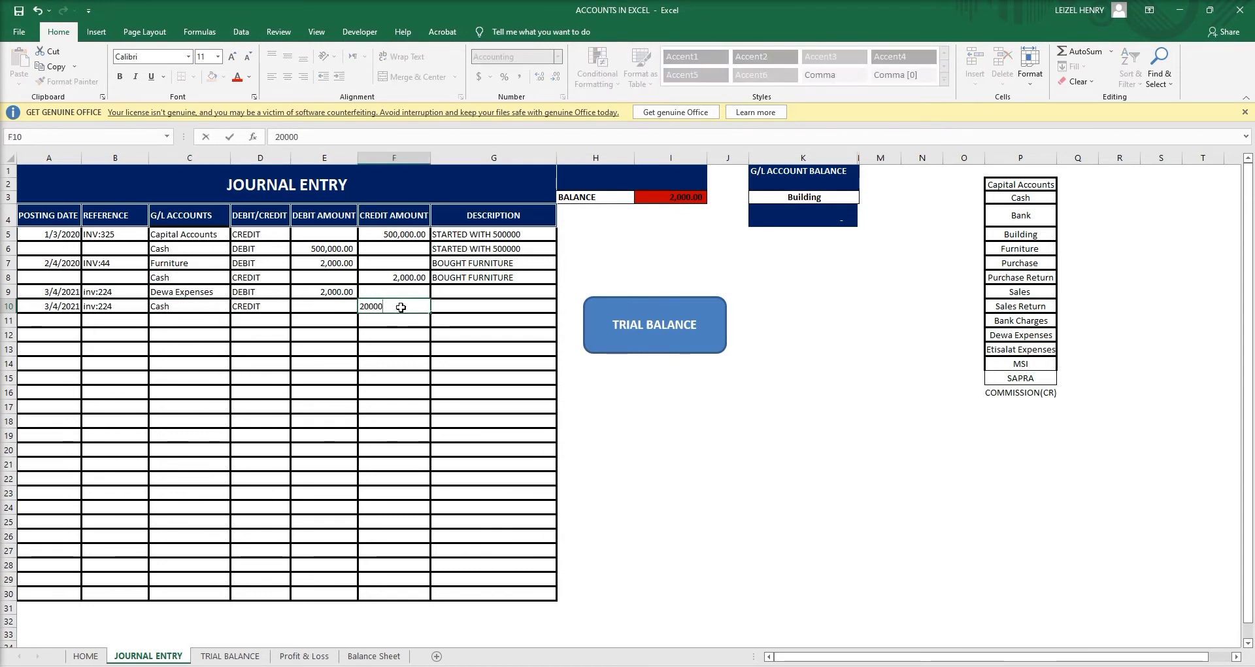
pyautogui.press('Return')
pyautogui.click(401, 333)
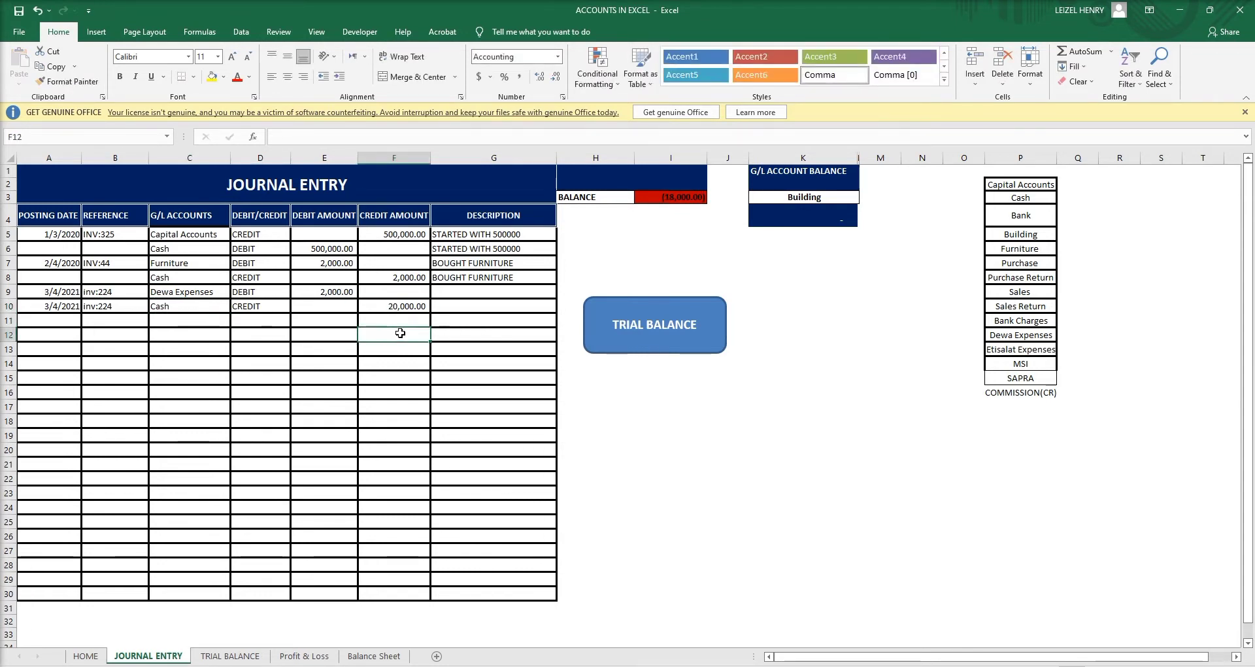
pyautogui.click(399, 305)
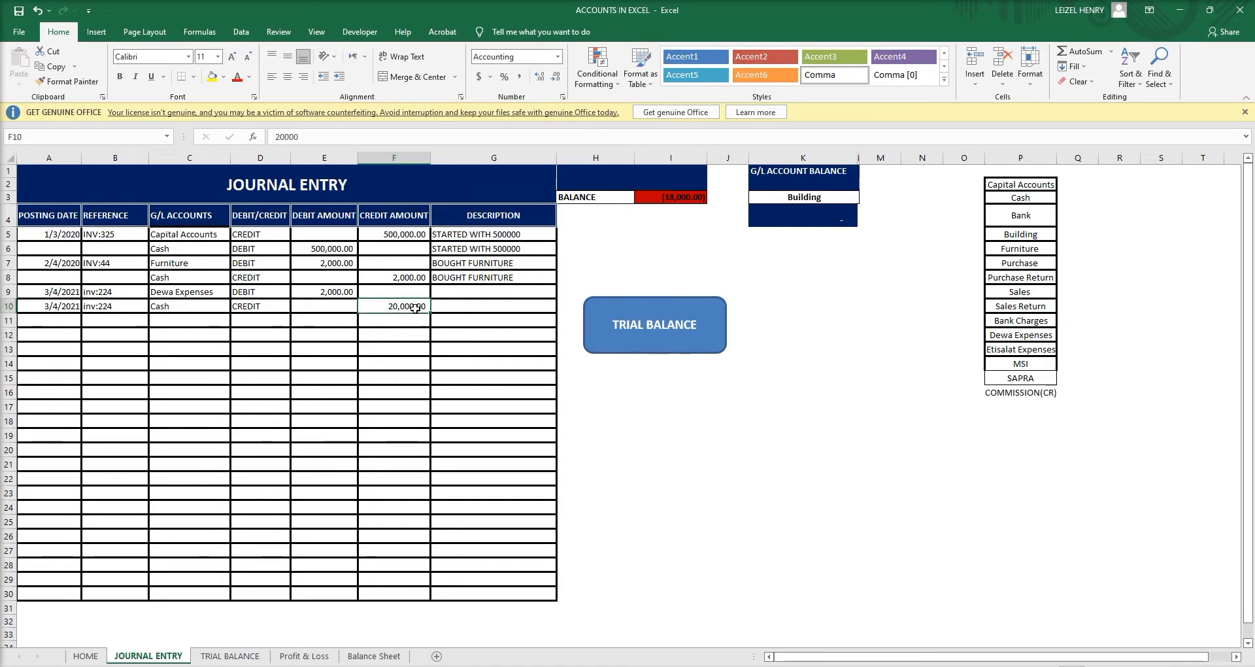
pyautogui.write('2000')
pyautogui.press('Return')
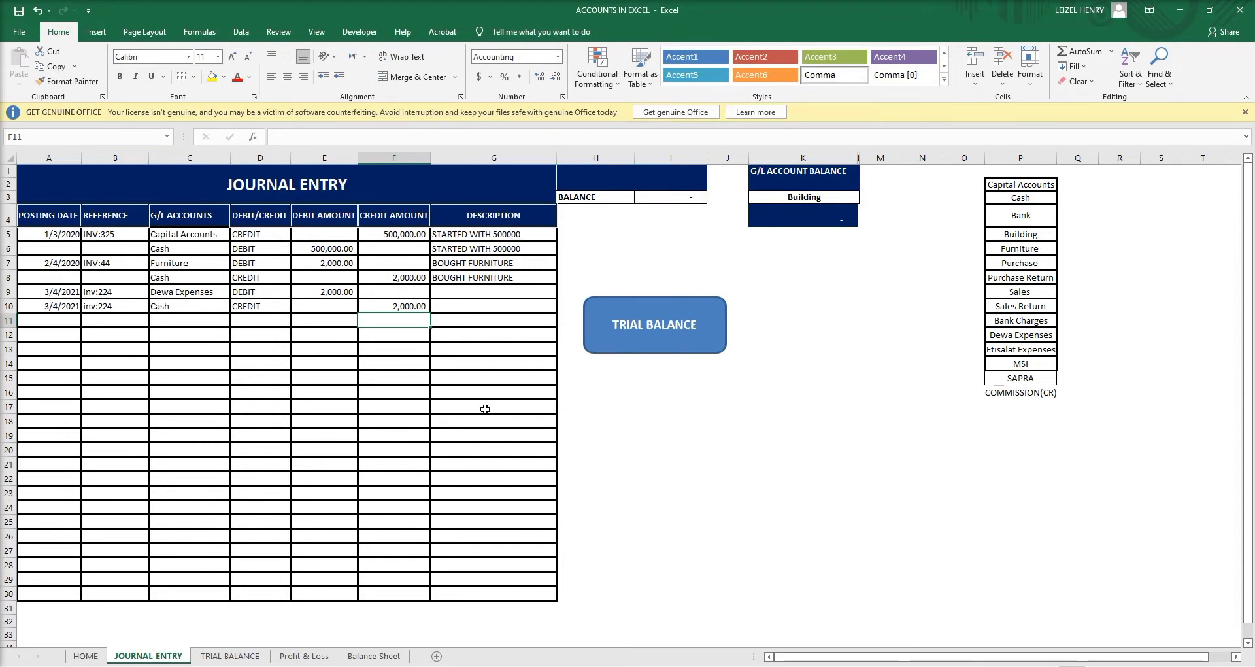
pyautogui.click(230, 656)
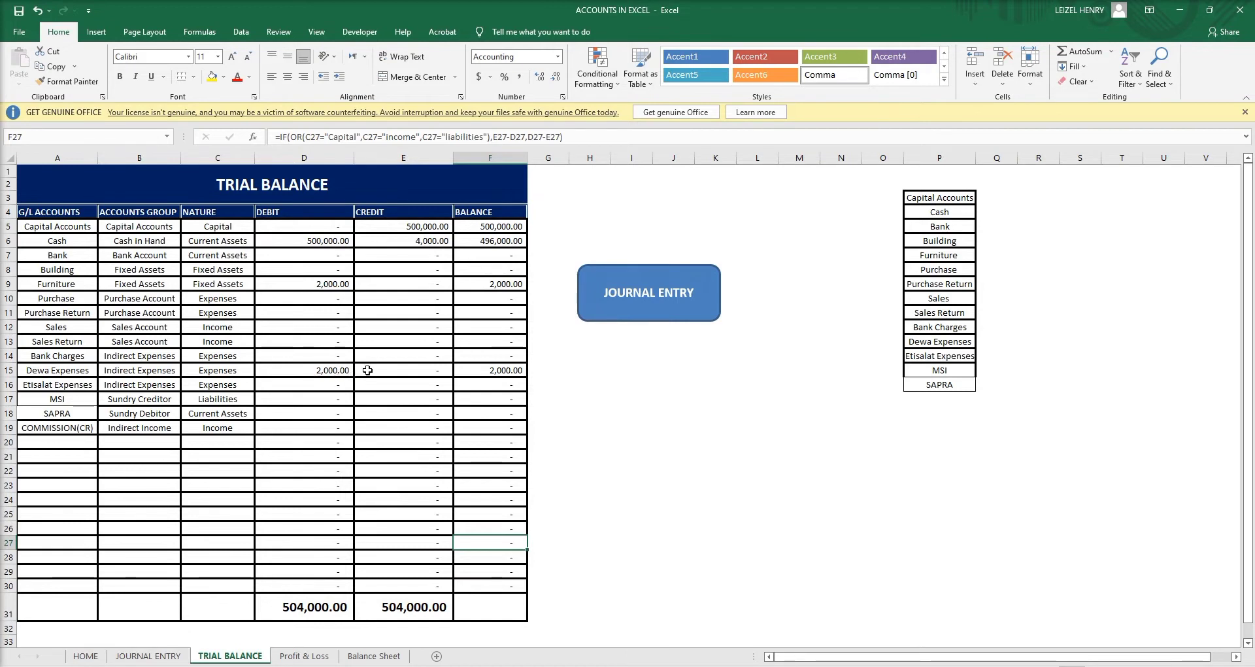
pyautogui.click(505, 371)
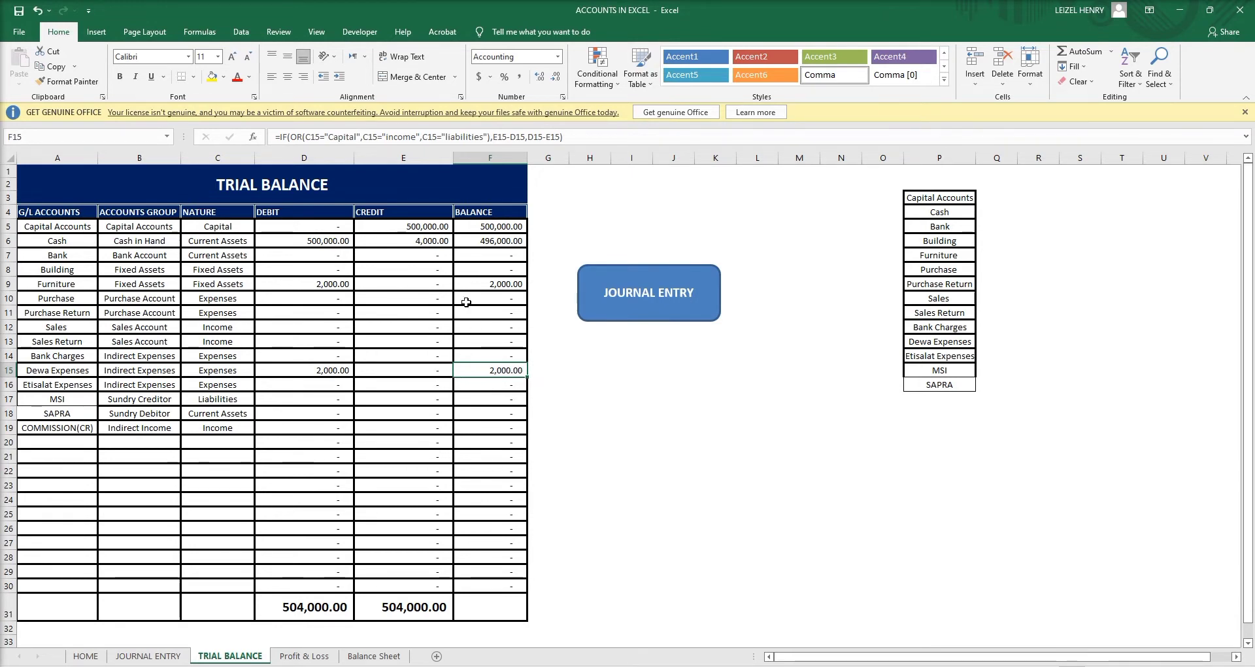
pyautogui.click(148, 656)
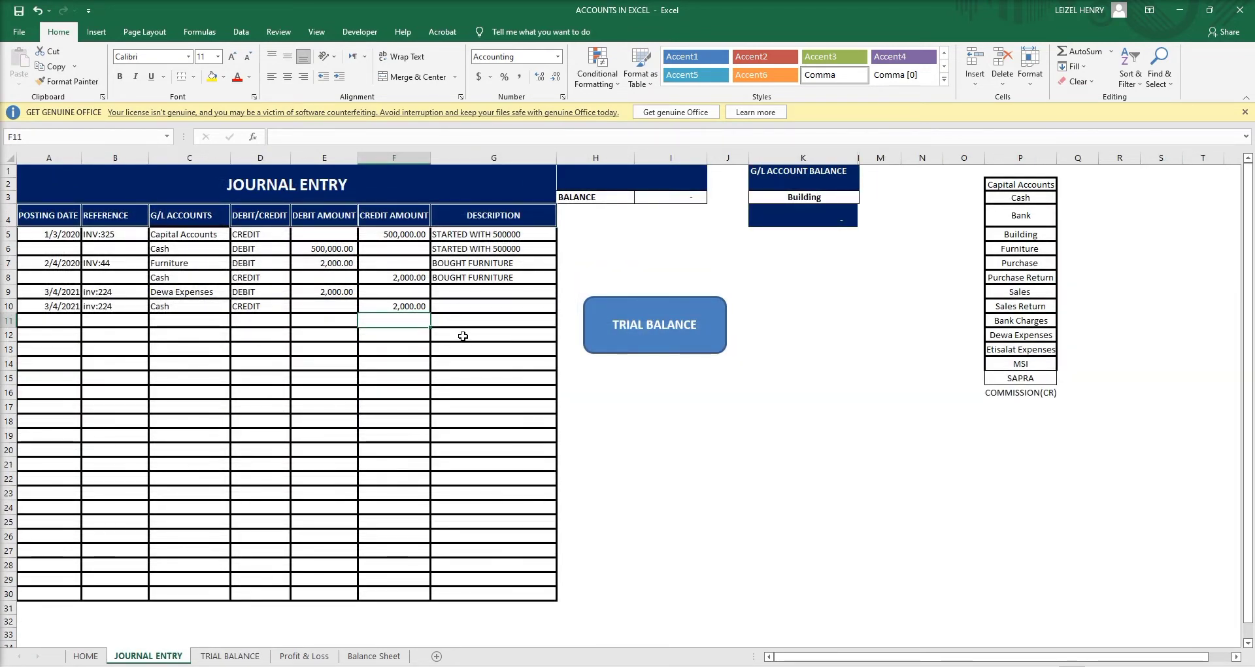
pyautogui.click(834, 219)
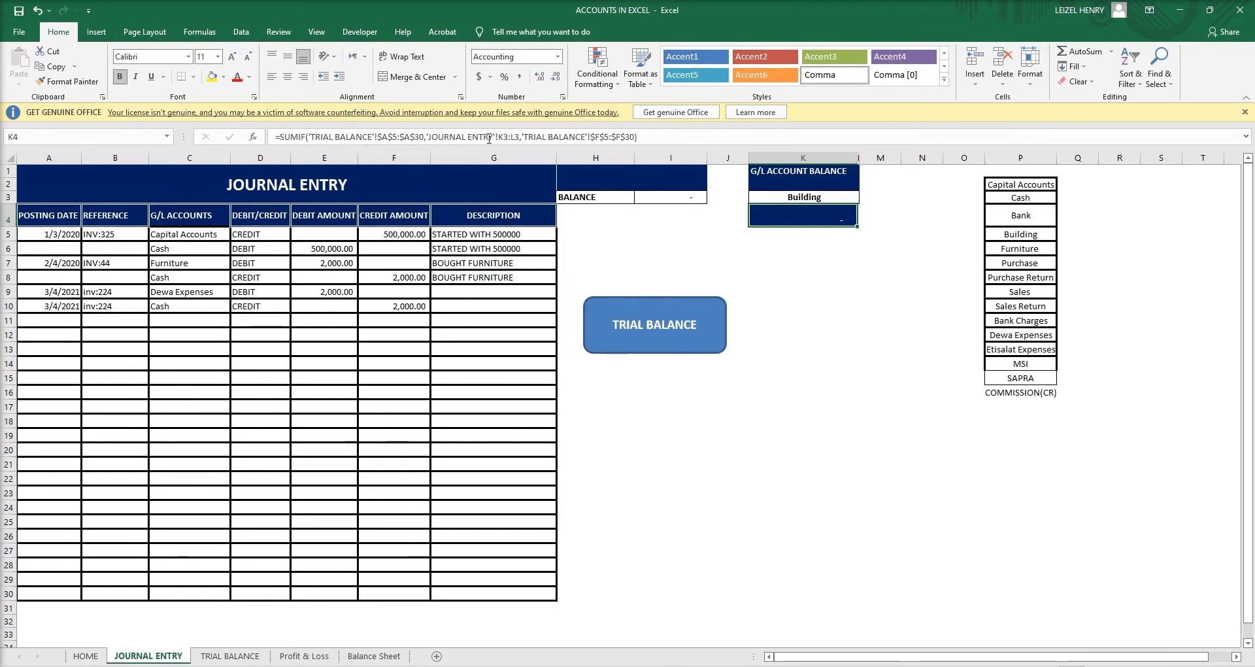
pyautogui.click(220, 657)
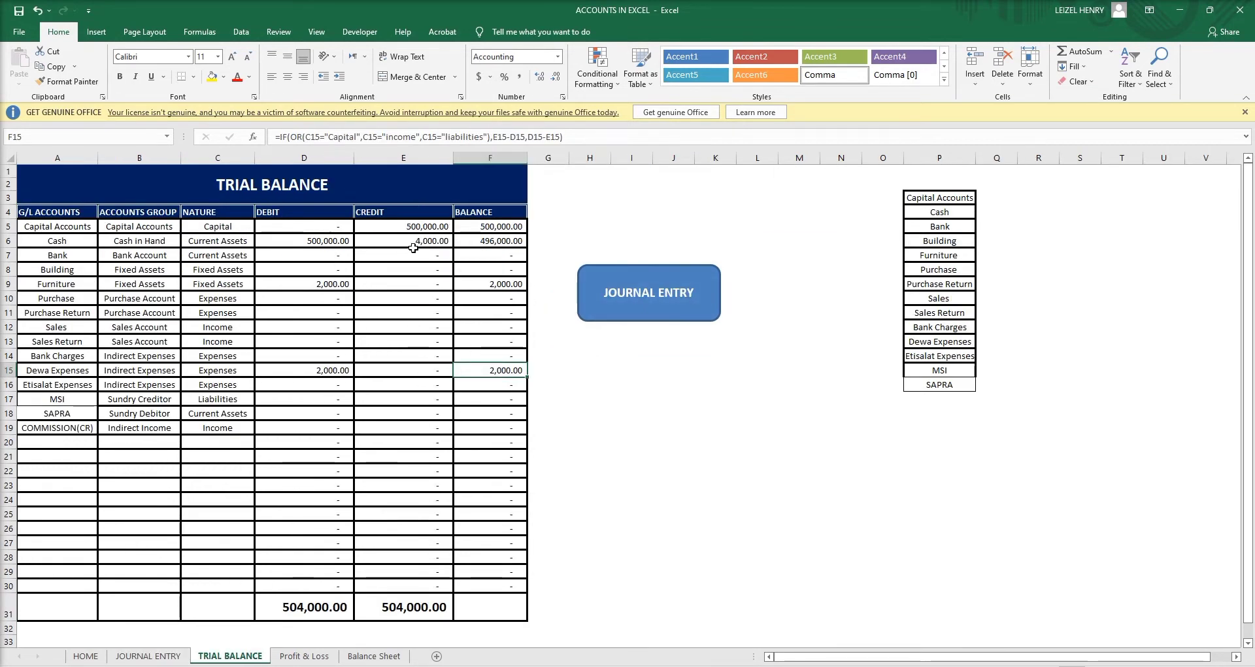
pyautogui.click(148, 656)
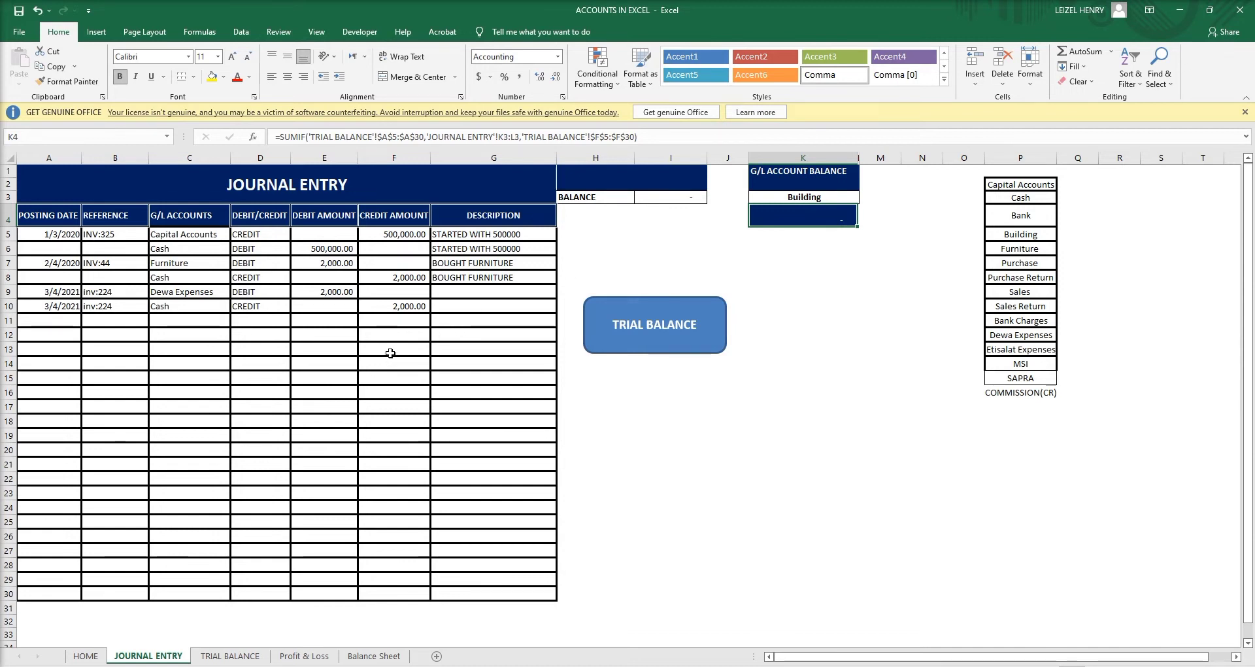
pyautogui.click(230, 656)
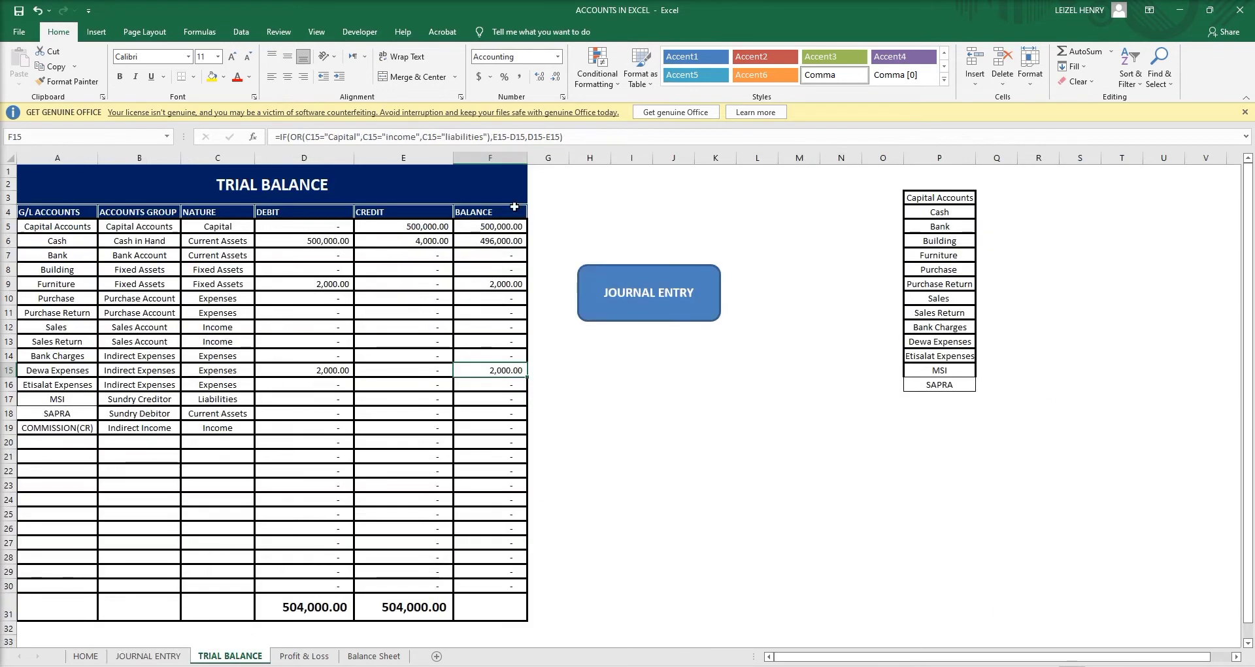
pyautogui.click(148, 655)
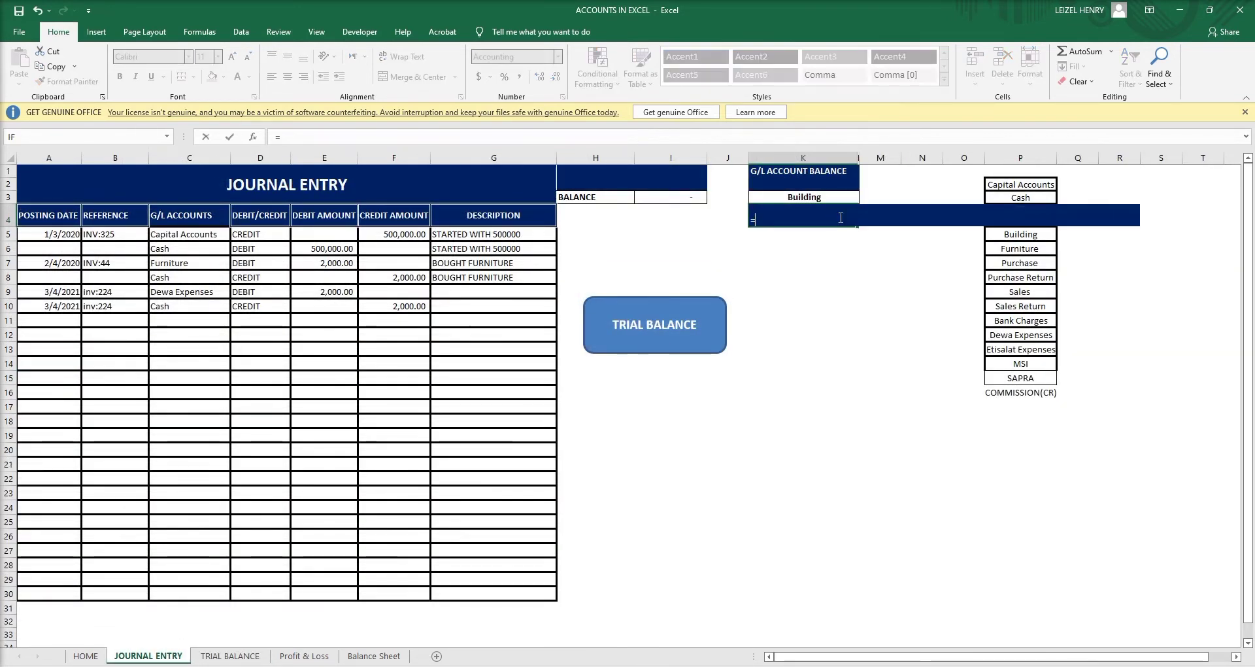
# Start a SUMIF in K4 using the absolute TRIAL BALANCE account range $A$5:$A$30.
pyautogui.write('=sumif(')
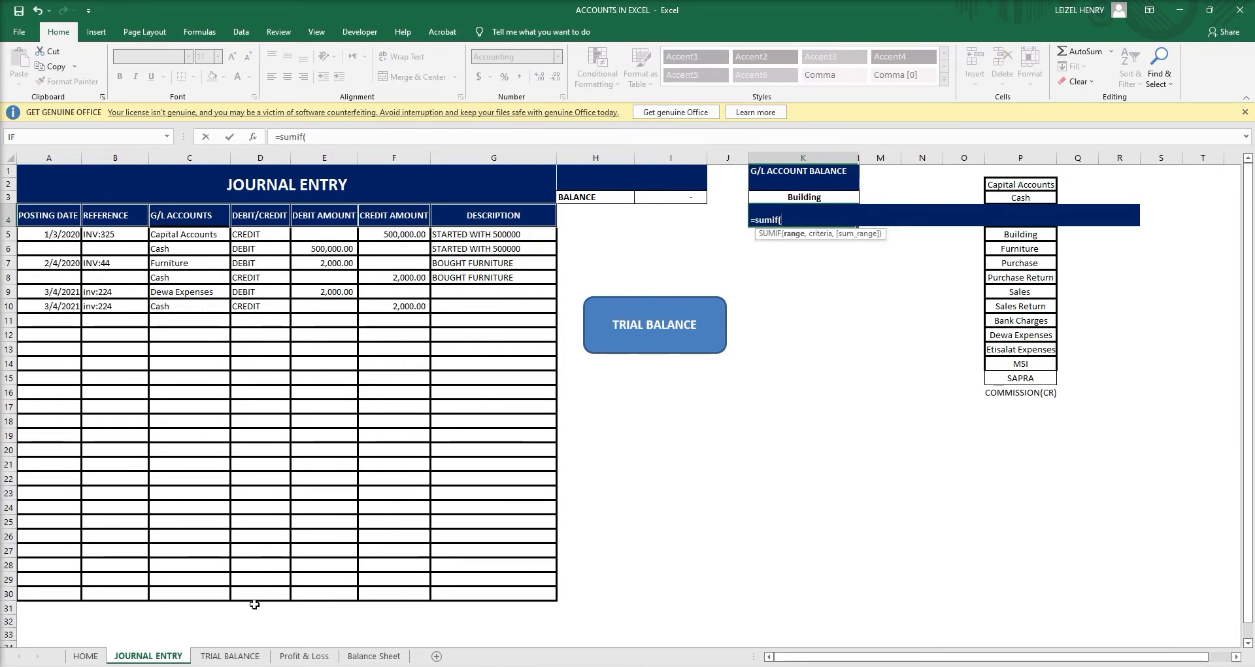
pyautogui.click(255, 656)
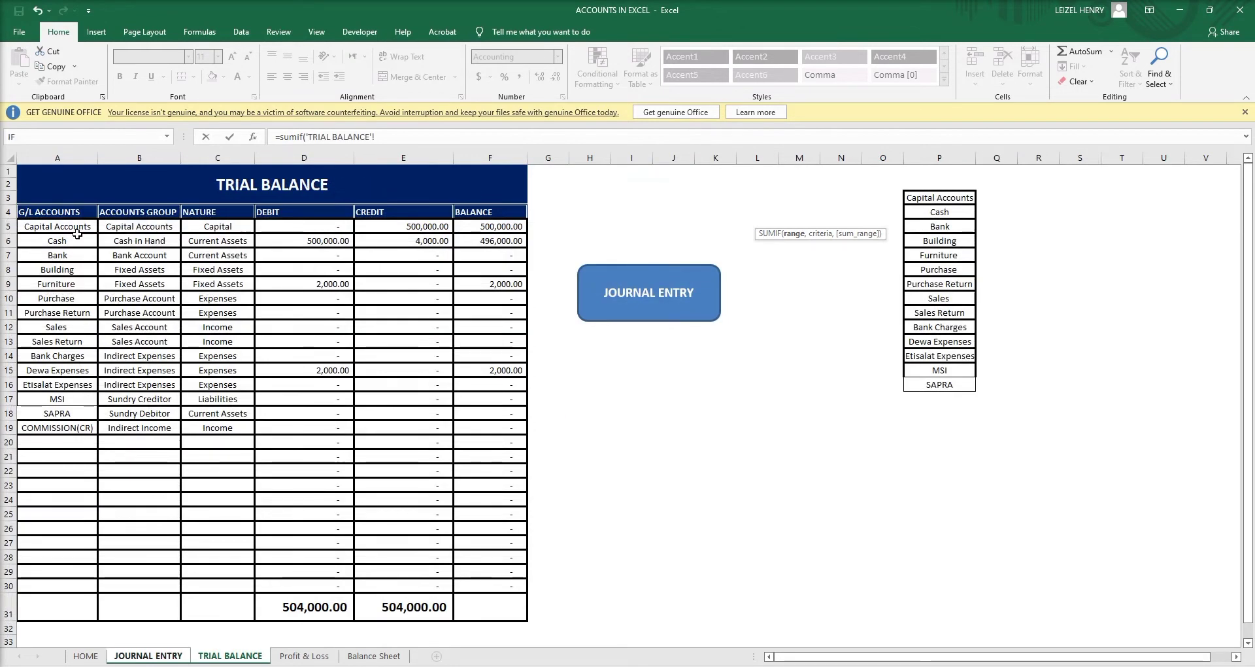
pyautogui.moveTo(77, 234); pyautogui.dragTo(41, 585)
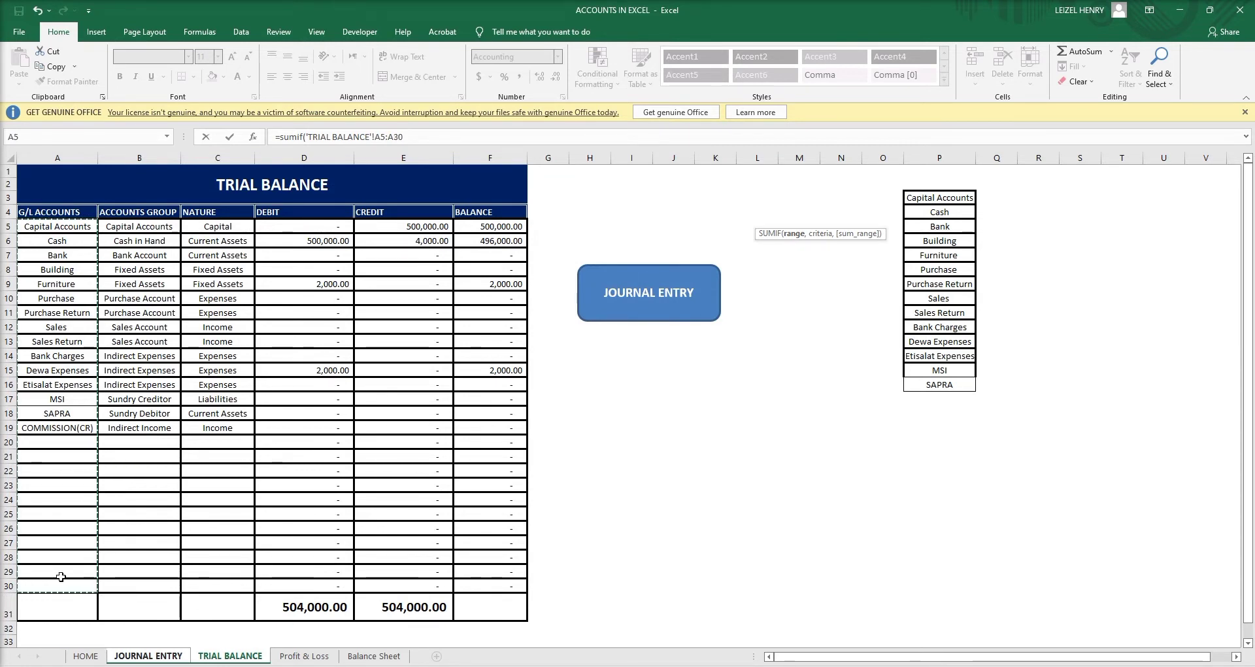
pyautogui.press('F4')
pyautogui.write(',')
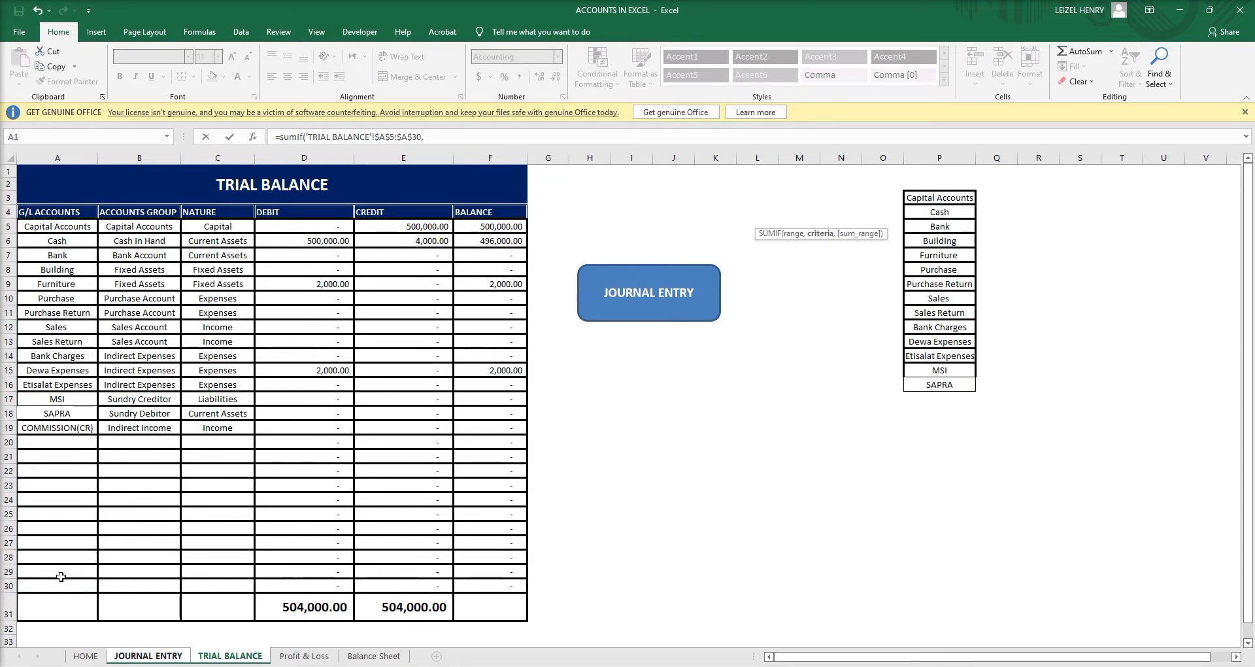
# Use the JOURNAL ENTRY account cell K3 as the SUMIF criteria.
pyautogui.click(148, 656)
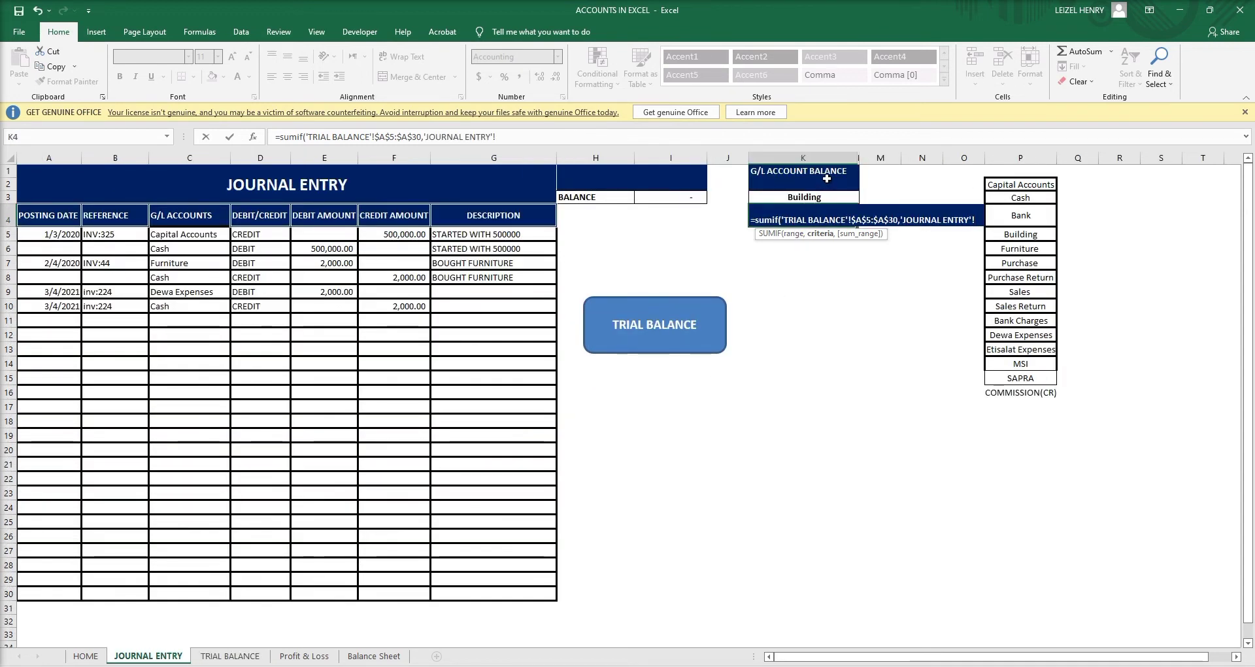
pyautogui.moveTo(823, 175); pyautogui.dragTo(821, 195)
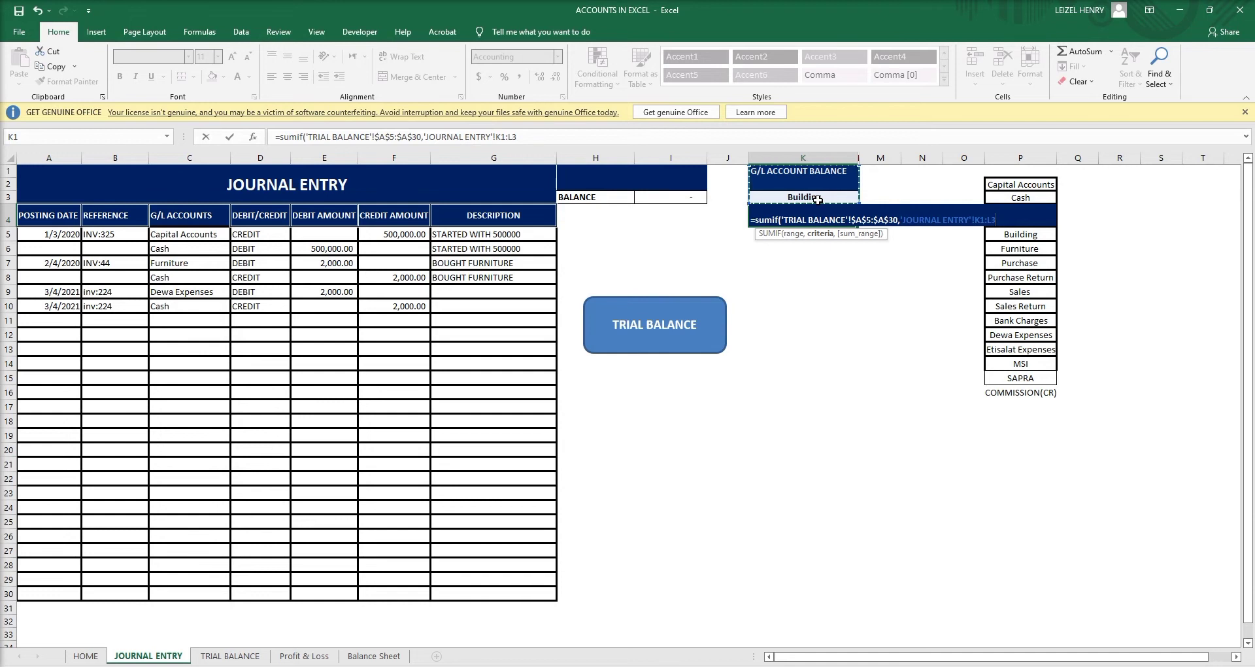
pyautogui.click(817, 199)
pyautogui.moveTo(817, 199); pyautogui.dragTo(812, 208)
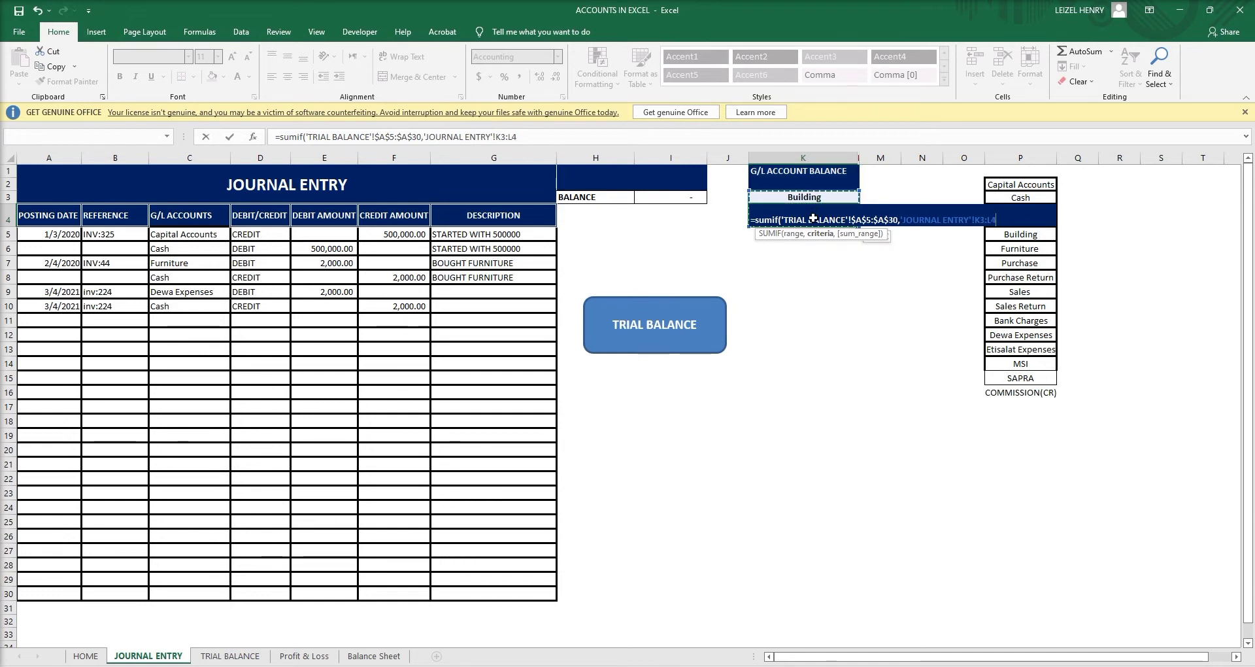
pyautogui.moveTo(814, 209); pyautogui.dragTo(815, 200)
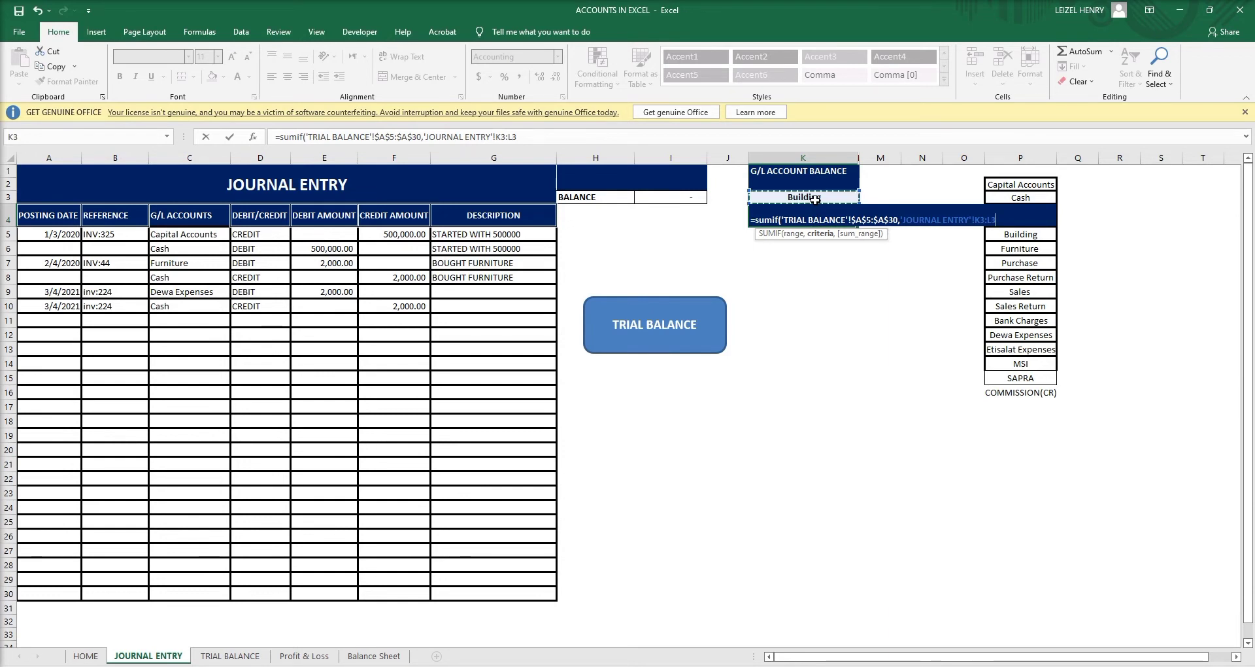
pyautogui.click(538, 138)
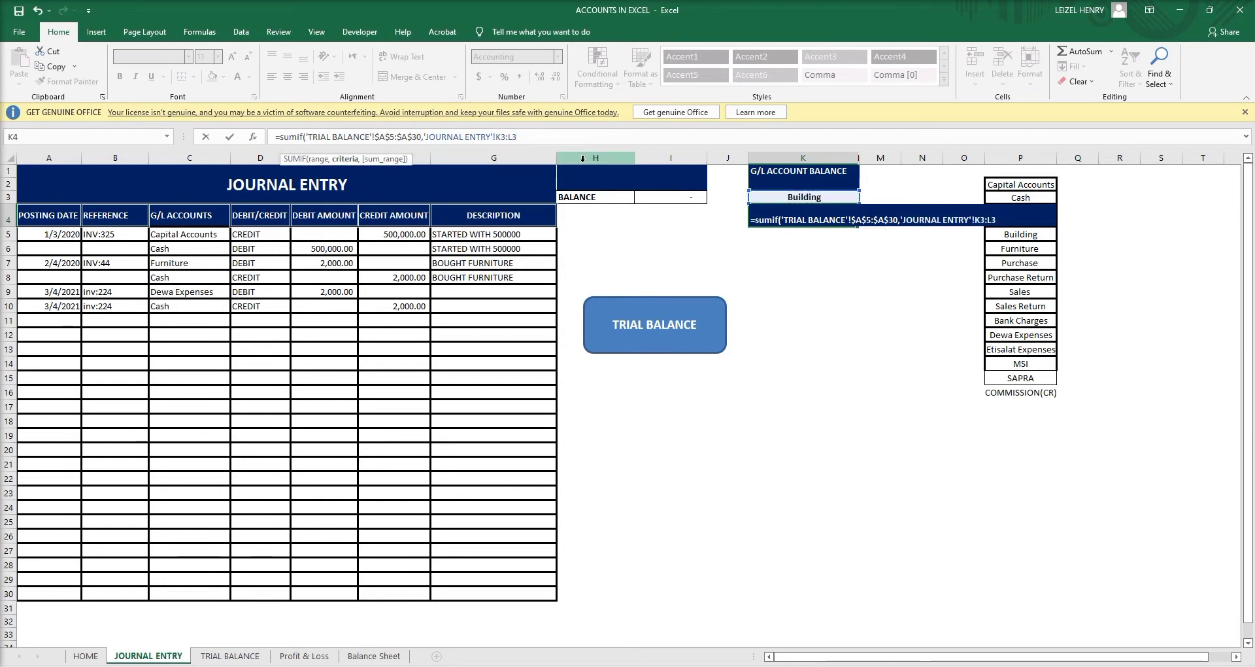
pyautogui.press('BackSpace')
pyautogui.press('BackSpace')
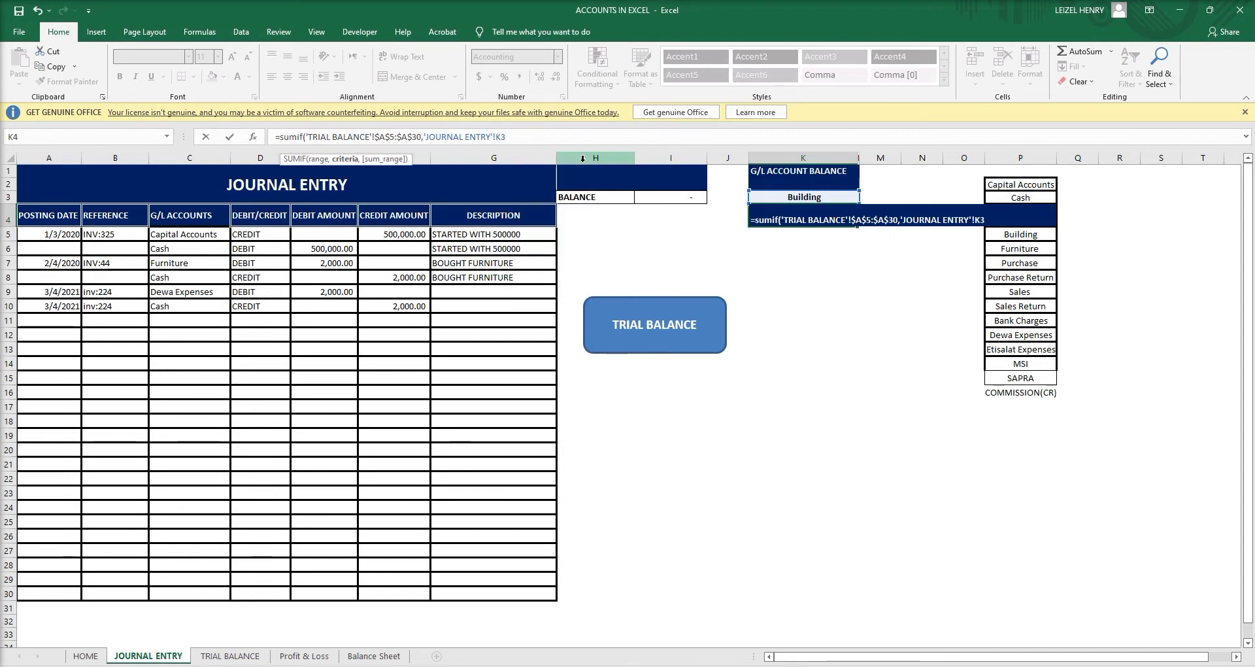
pyautogui.write(',')
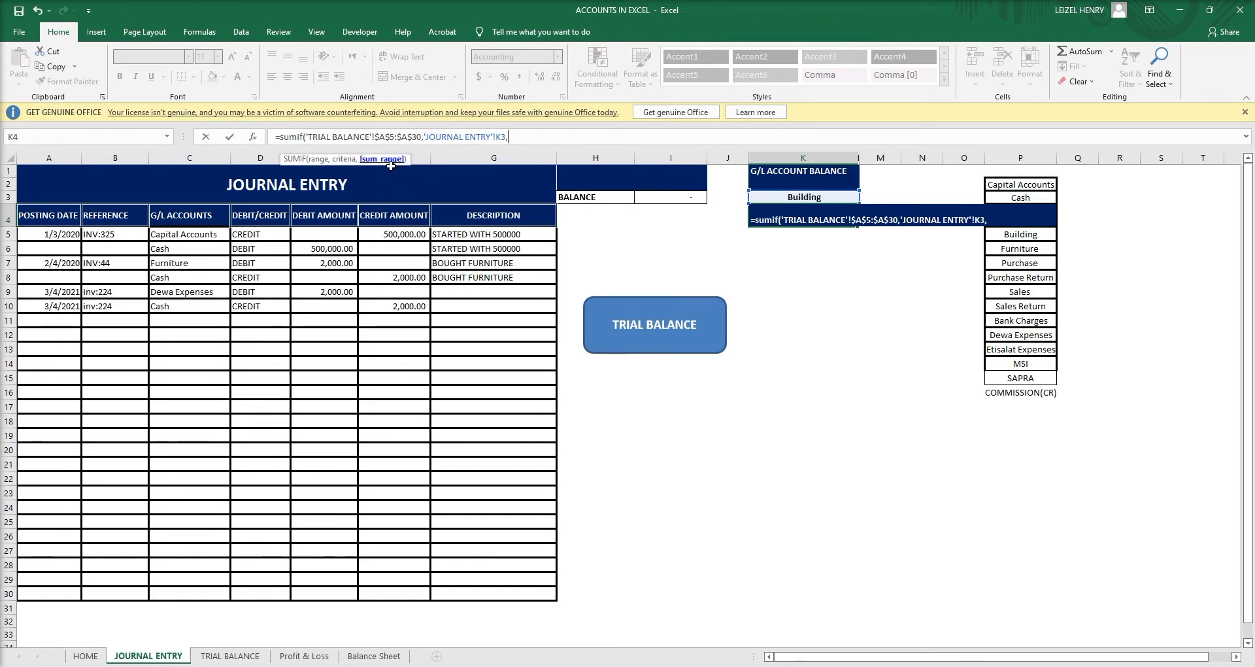
# Sum the absolute TRIAL BALANCE balance range $F$5:$F$30 and commit the formula.
pyautogui.click(232, 656)
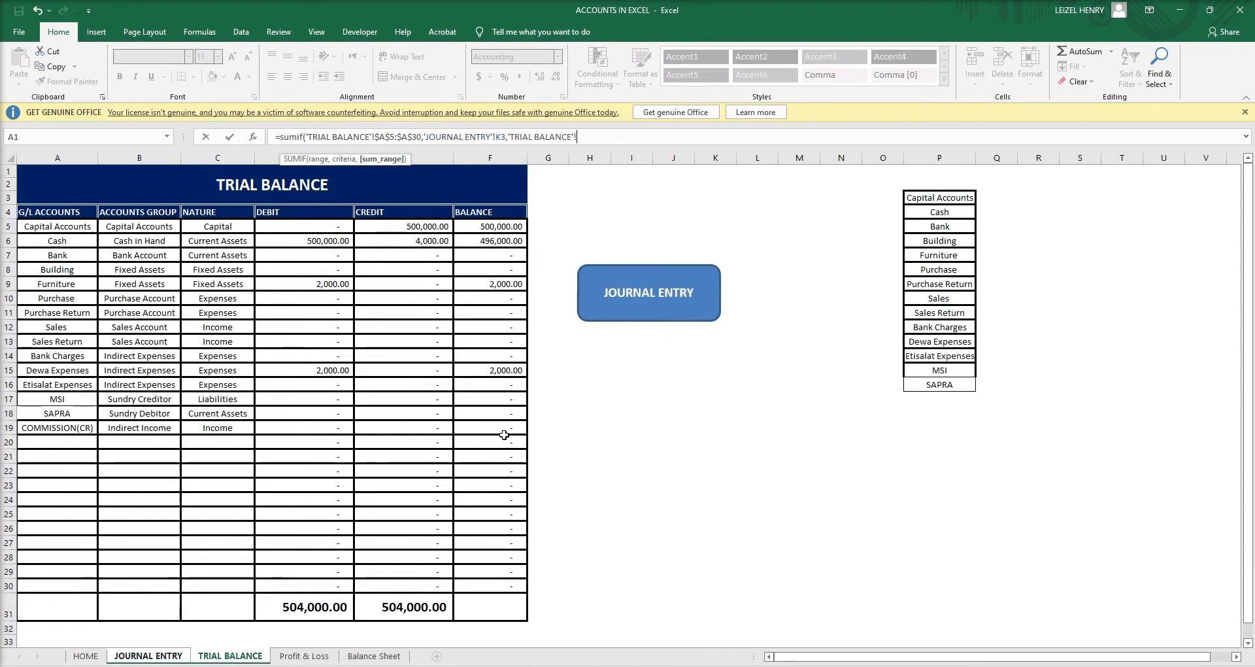
pyautogui.moveTo(506, 223); pyautogui.dragTo(492, 586)
pyautogui.press('F4')
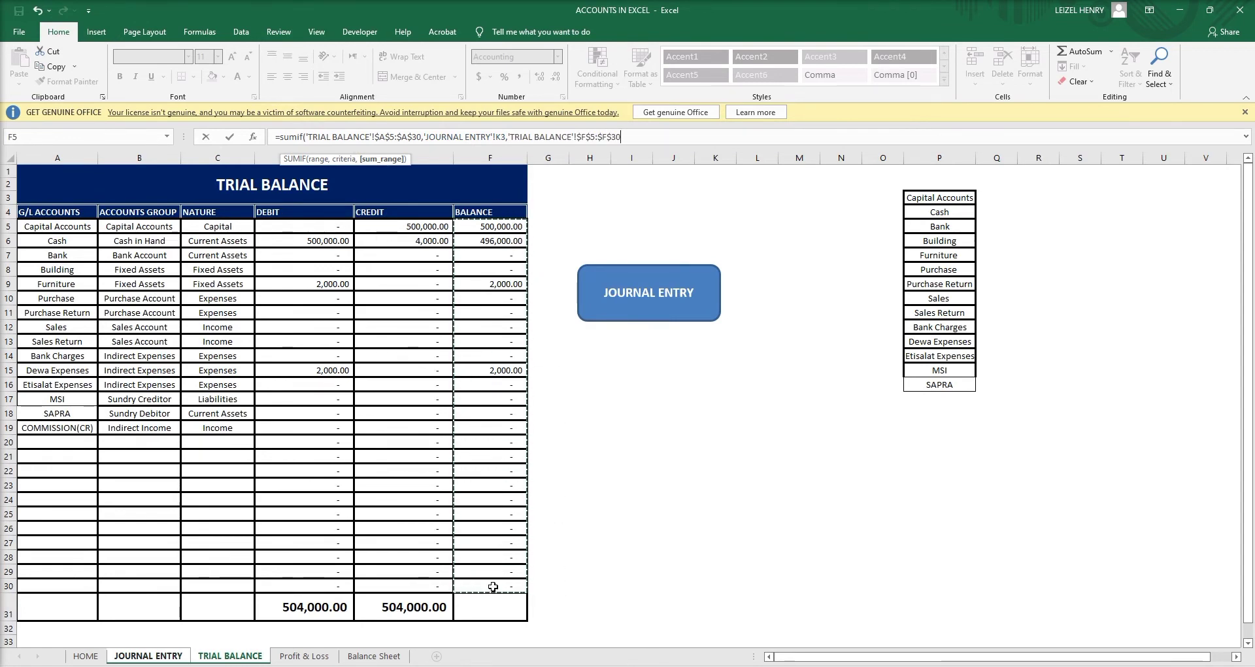
pyautogui.press('Return')
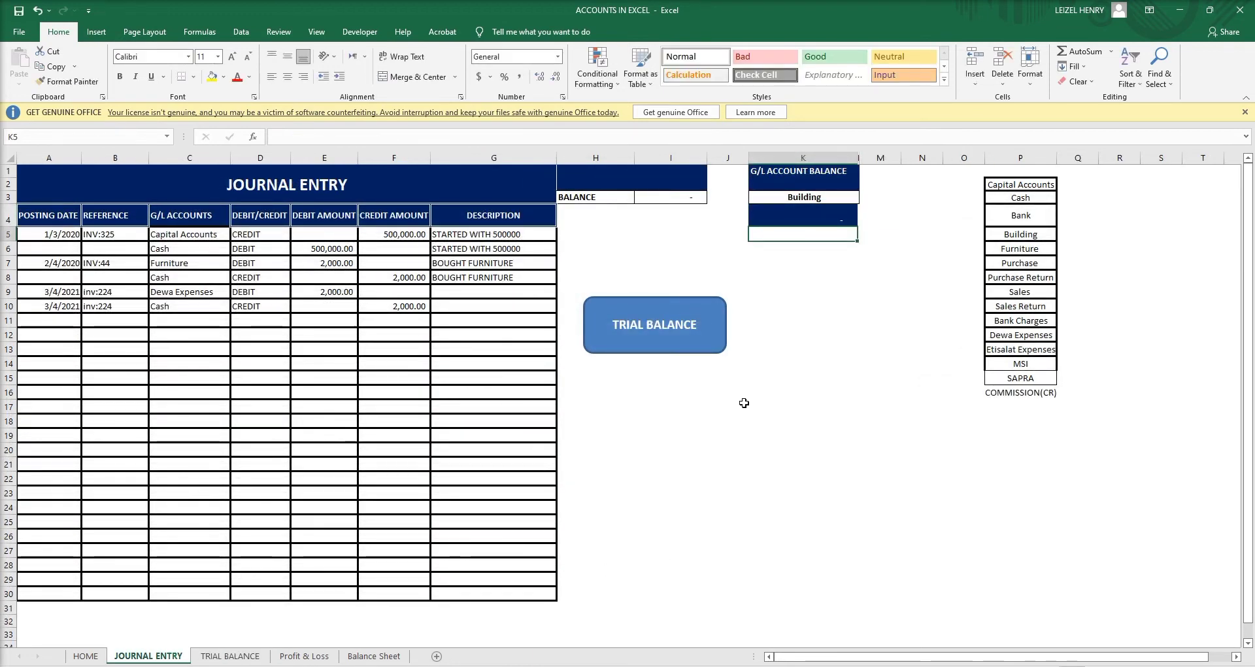
# Choose Cash in K3 and compare its balance with F6 on the Trial Balance.
pyautogui.click(823, 199)
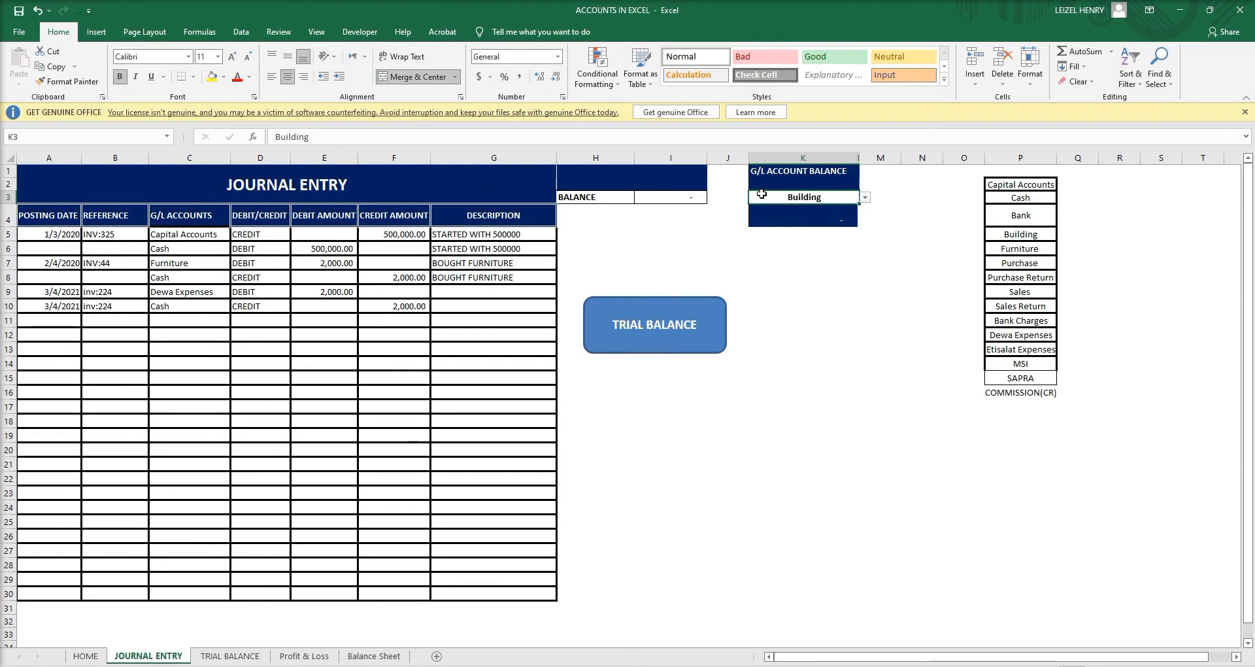
pyautogui.click(865, 197)
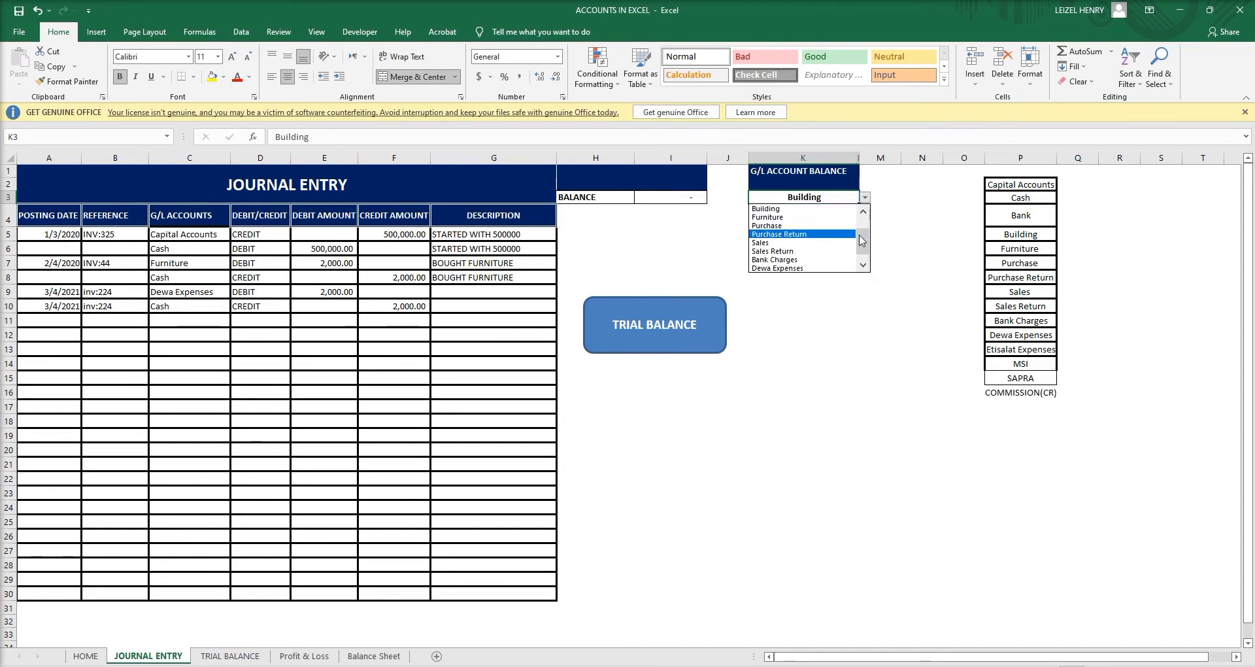
pyautogui.click(801, 217)
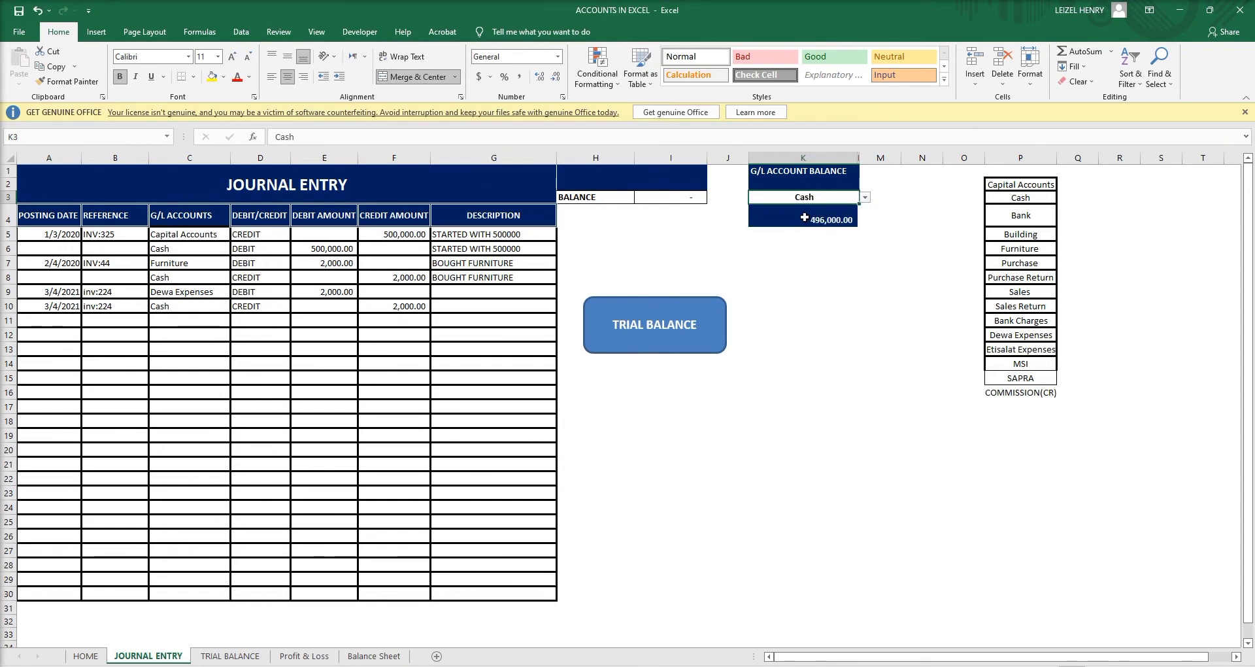
pyautogui.click(229, 656)
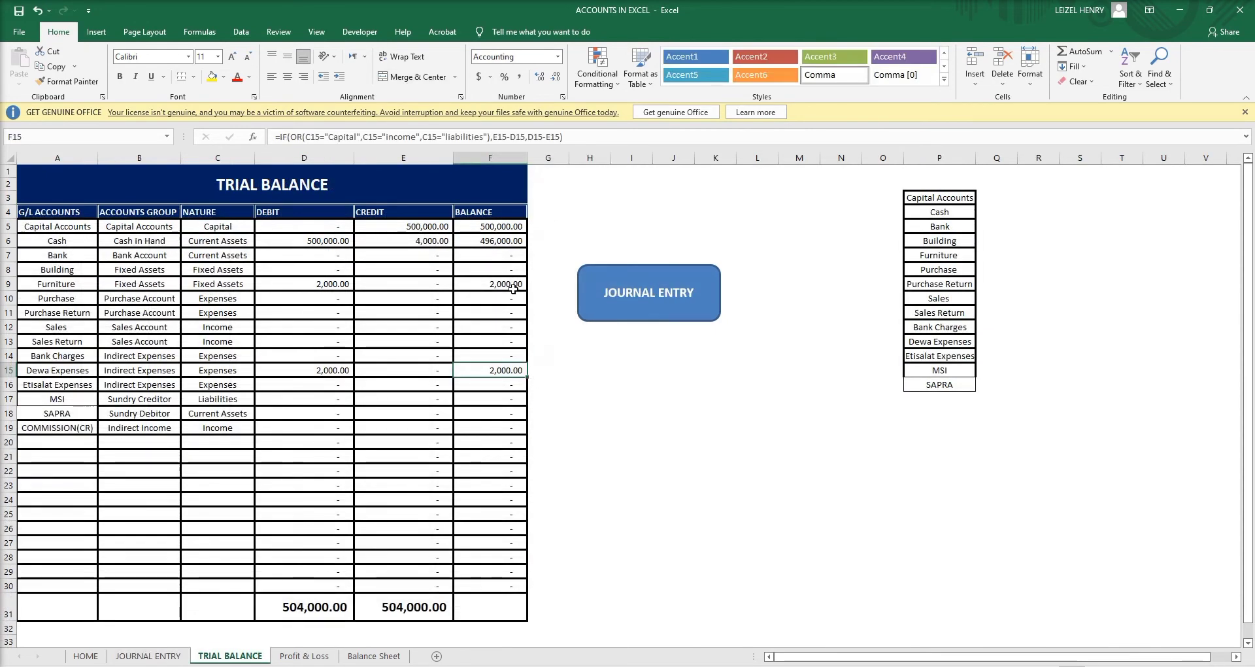
pyautogui.click(507, 242)
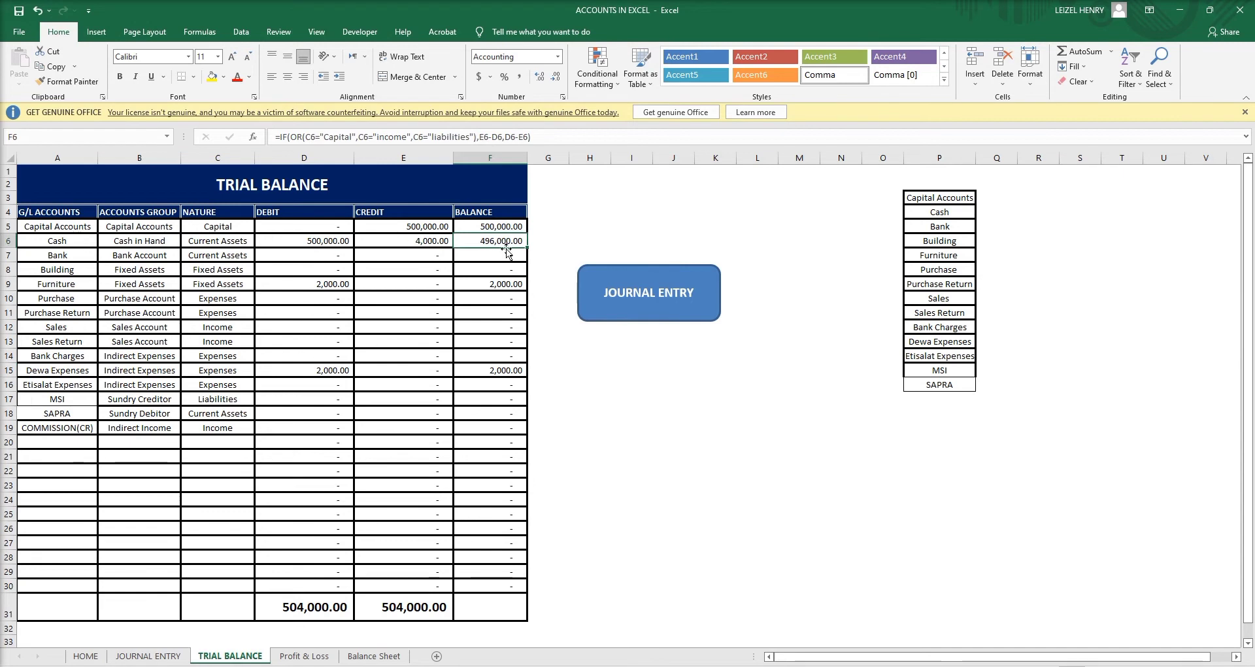
pyautogui.click(148, 656)
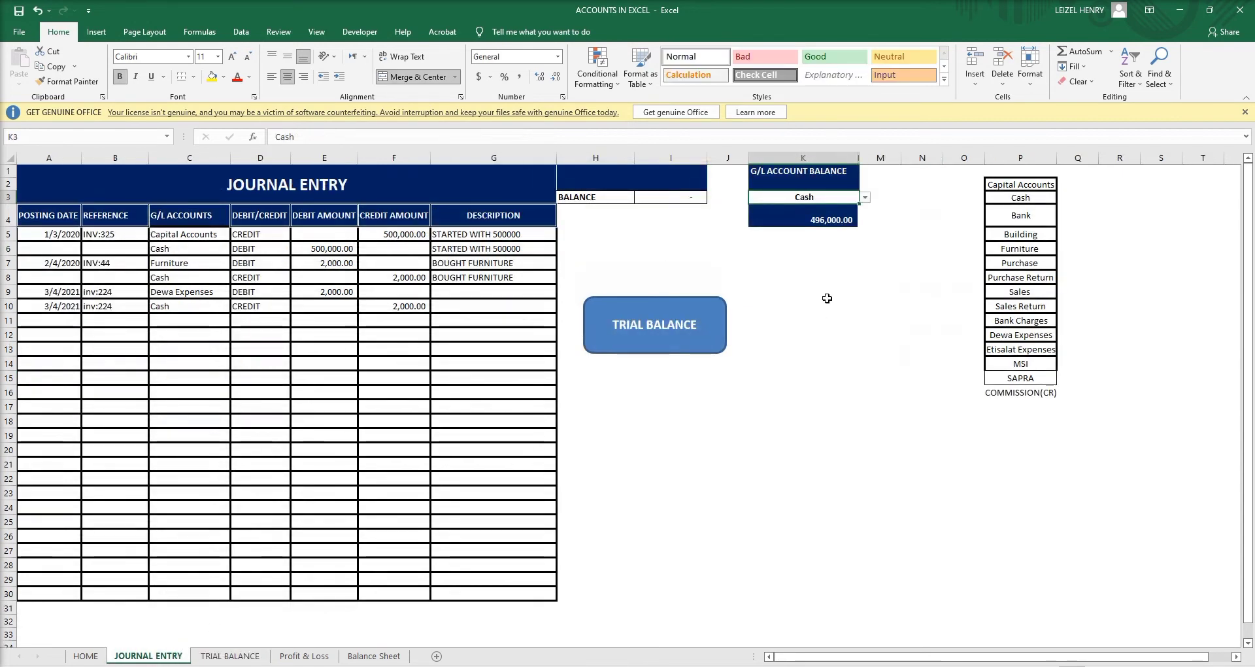
# Choose Capital Accounts in K3 and compare against the Trial Balance.
pyautogui.click(865, 198)
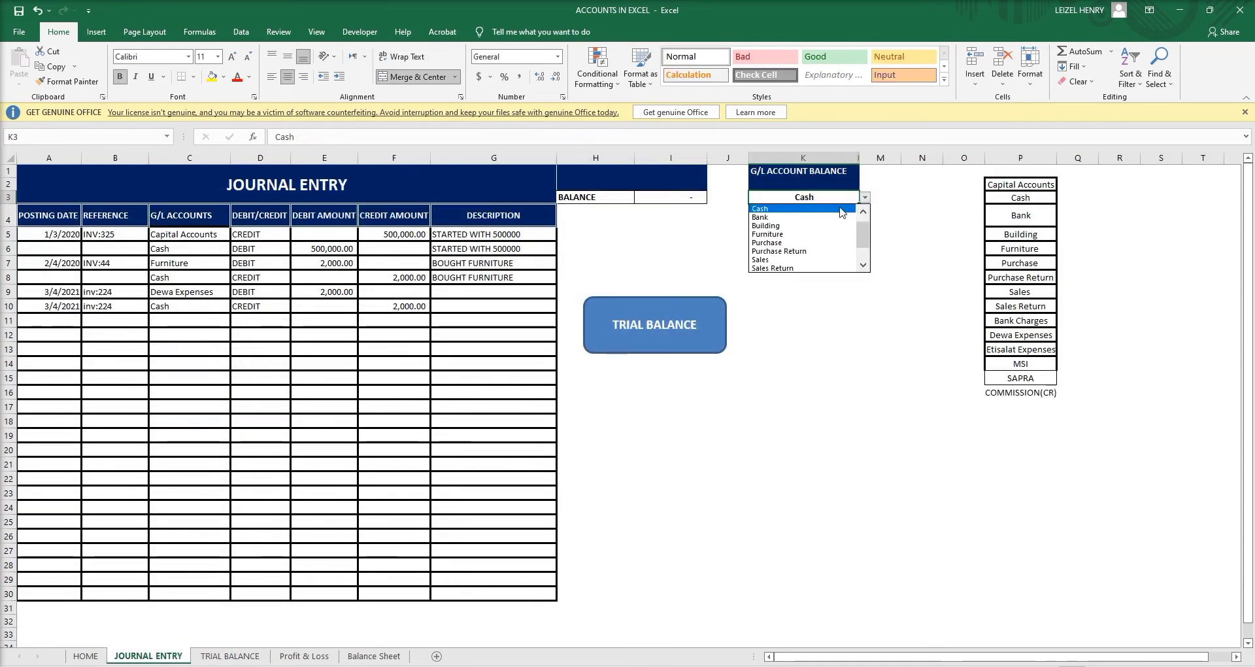
pyautogui.scroll(1, 863, 237)
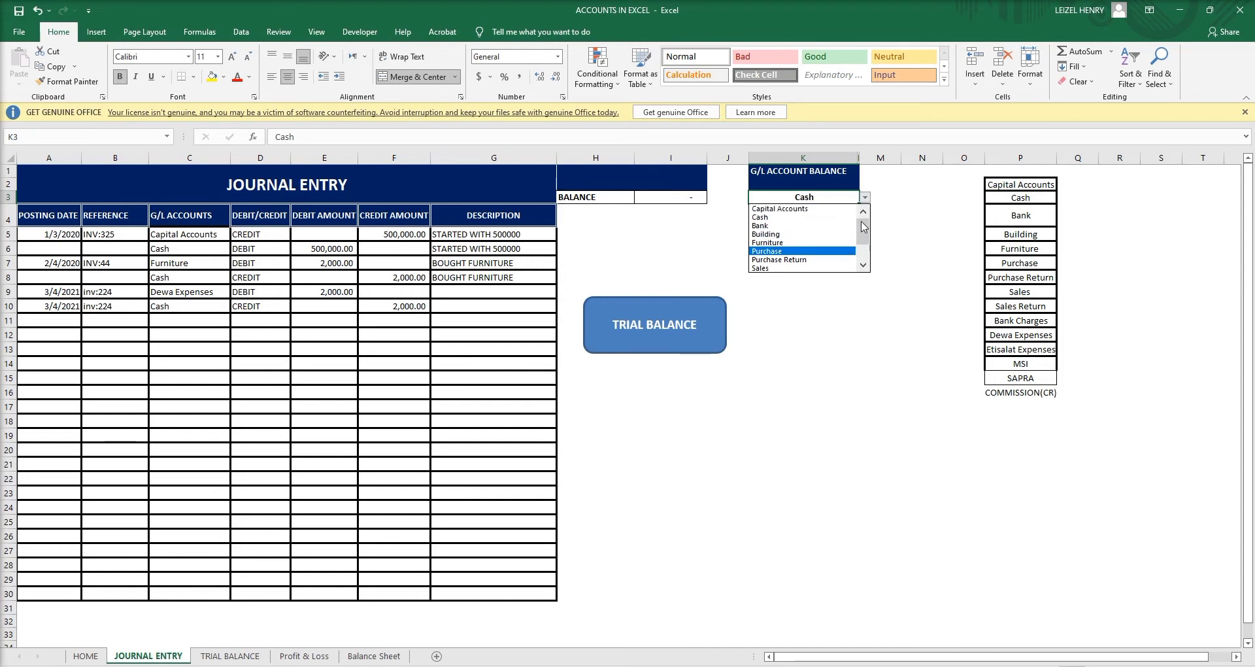
pyautogui.click(821, 209)
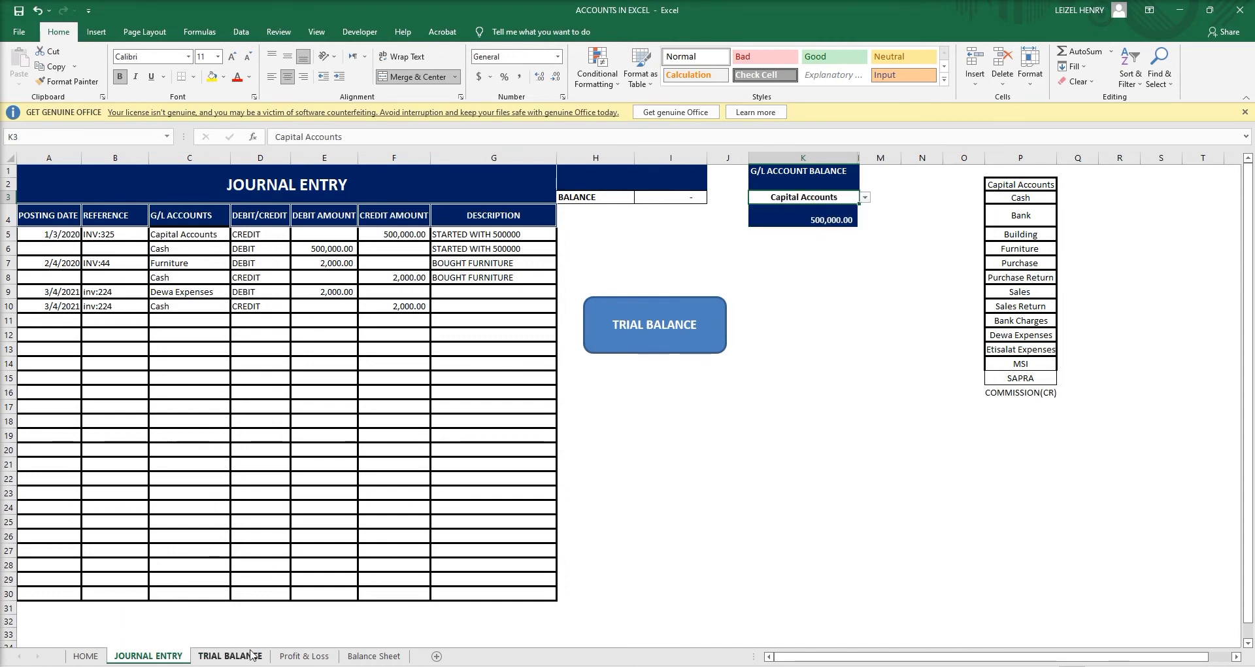
pyautogui.click(230, 656)
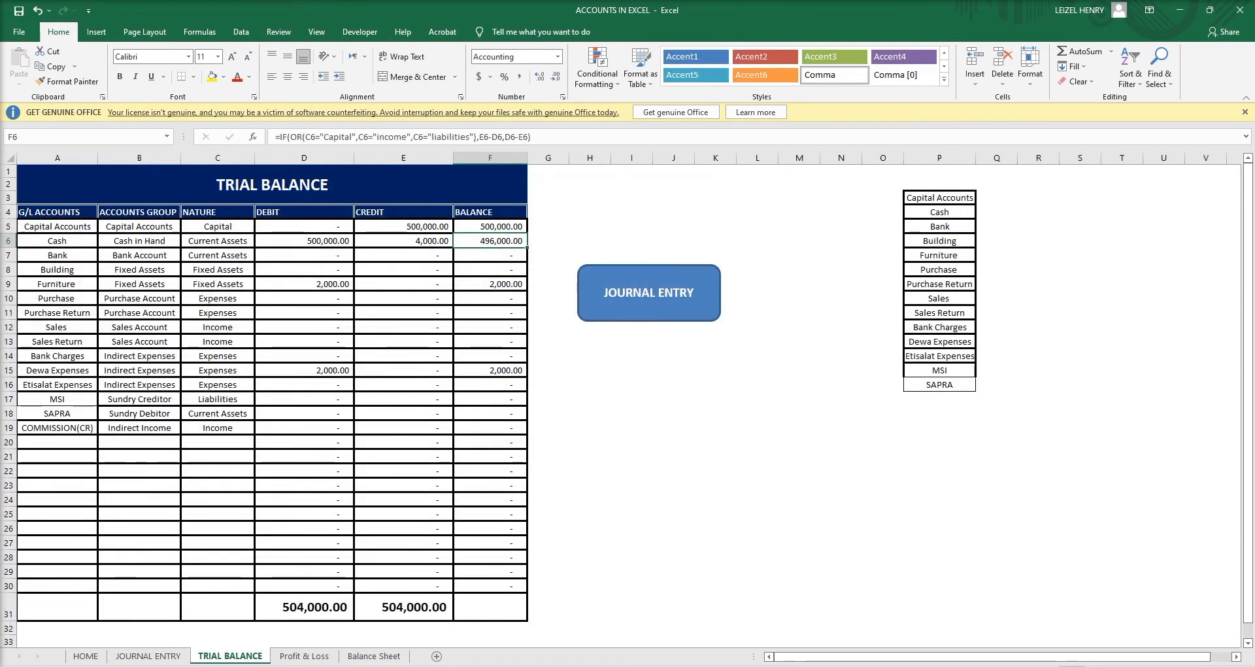
pyautogui.click(142, 656)
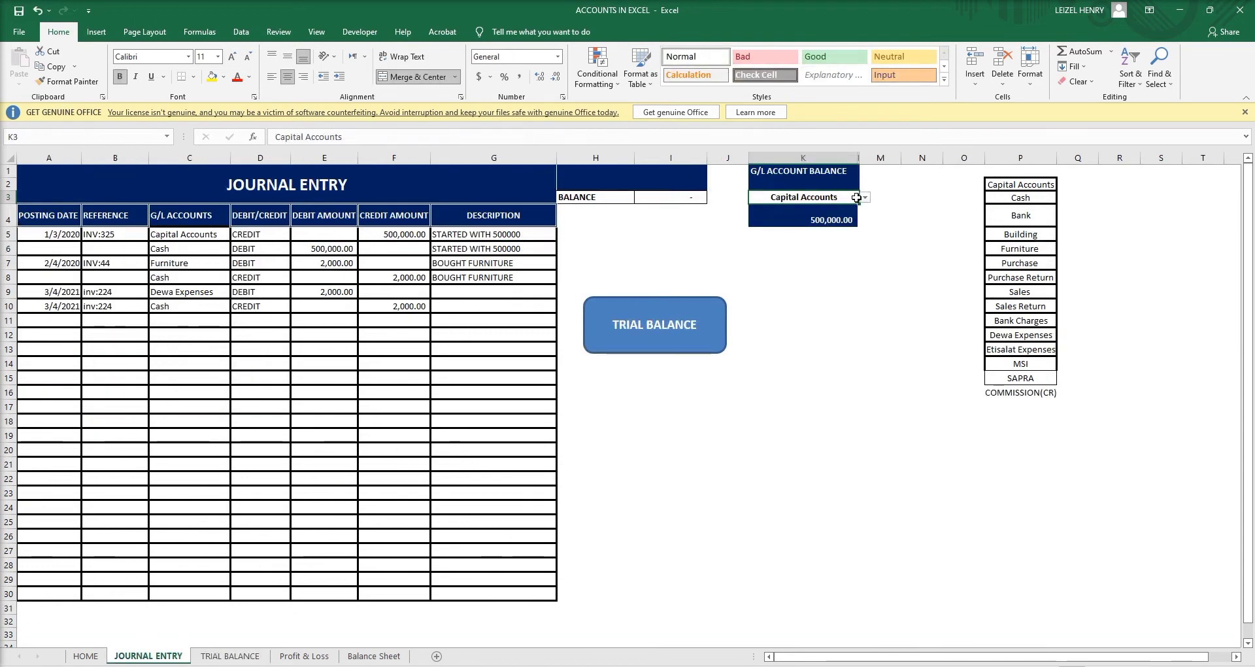
# Choose Furniture in K3 and check its 2,000.00 balance on the Trial Balance.
pyautogui.click(865, 198)
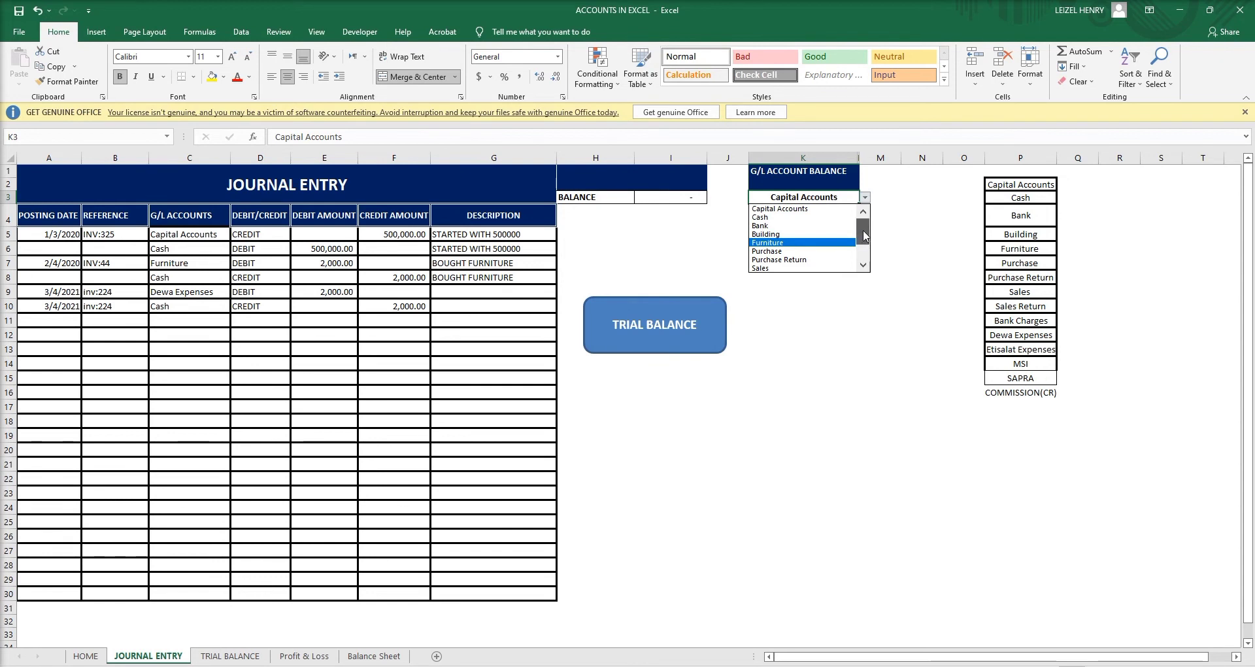
pyautogui.moveTo(863, 231); pyautogui.dragTo(860, 224)
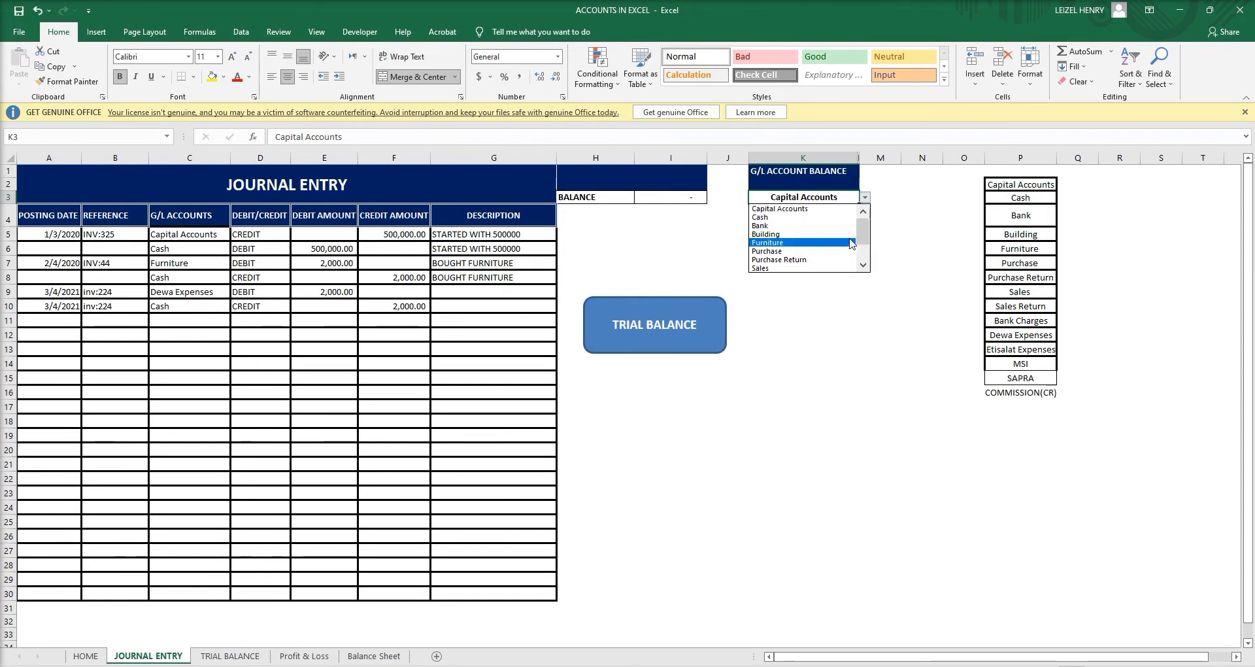
pyautogui.click(827, 243)
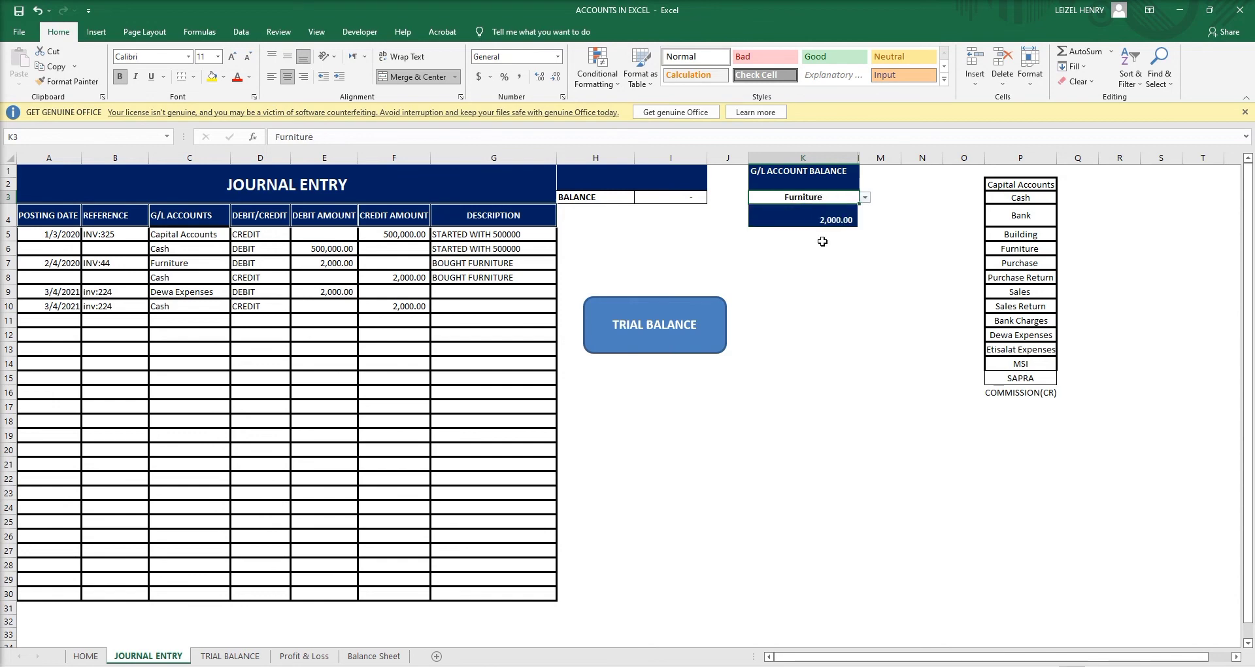
pyautogui.click(230, 655)
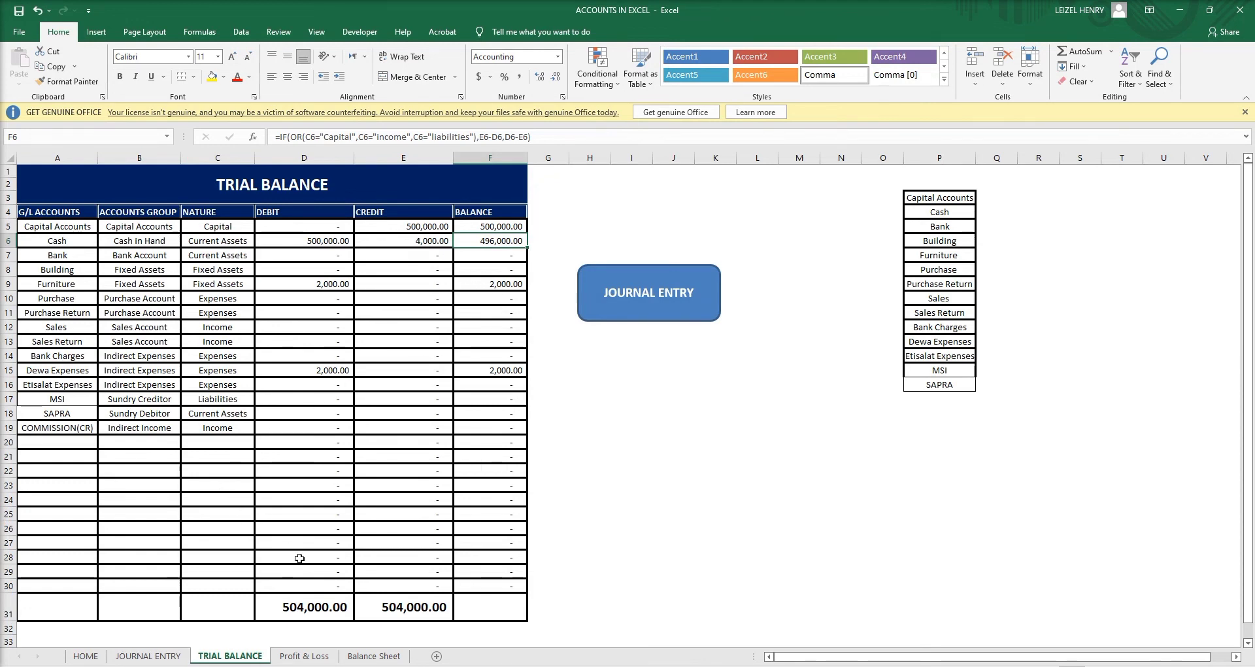
pyautogui.click(129, 657)
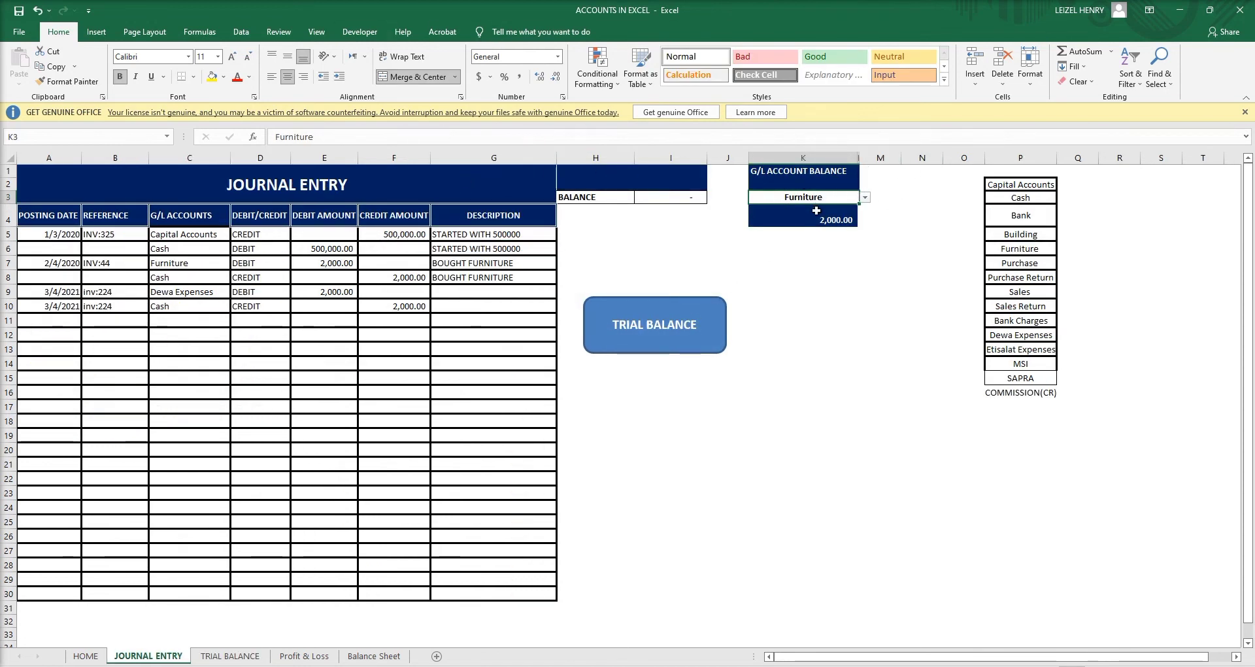
# Change K3's data validation list source from P2:P13 to =$P$2:$P$16.
pyautogui.click(243, 32)
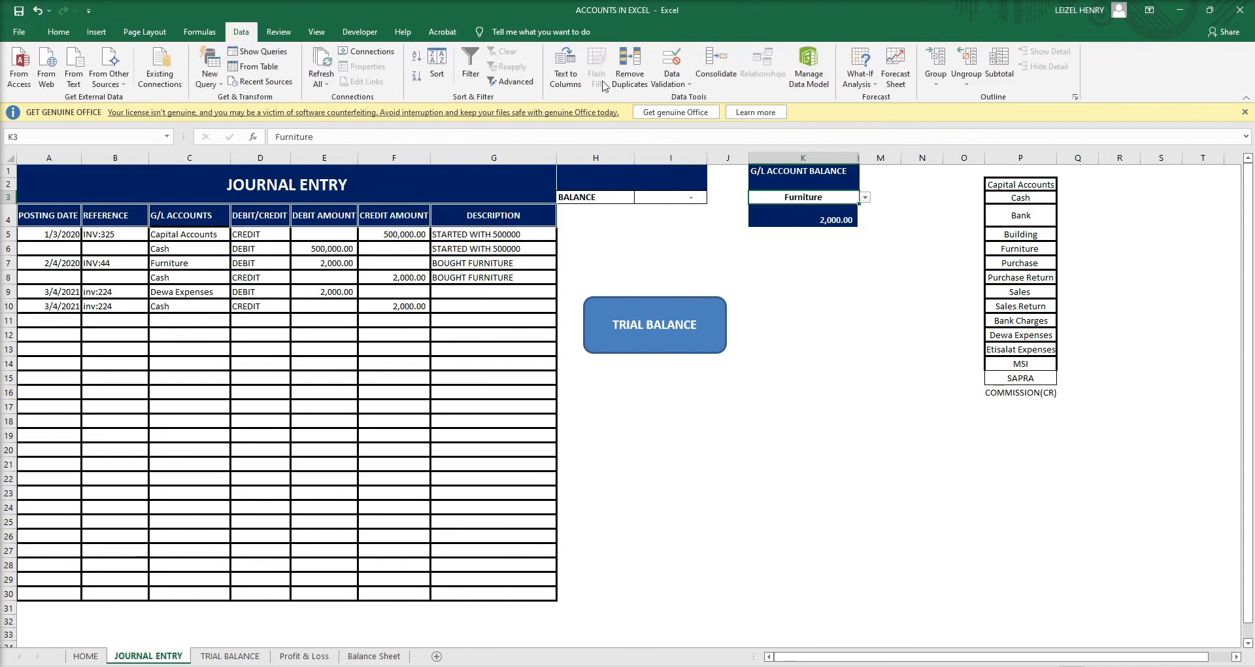
pyautogui.click(689, 83)
pyautogui.click(688, 100)
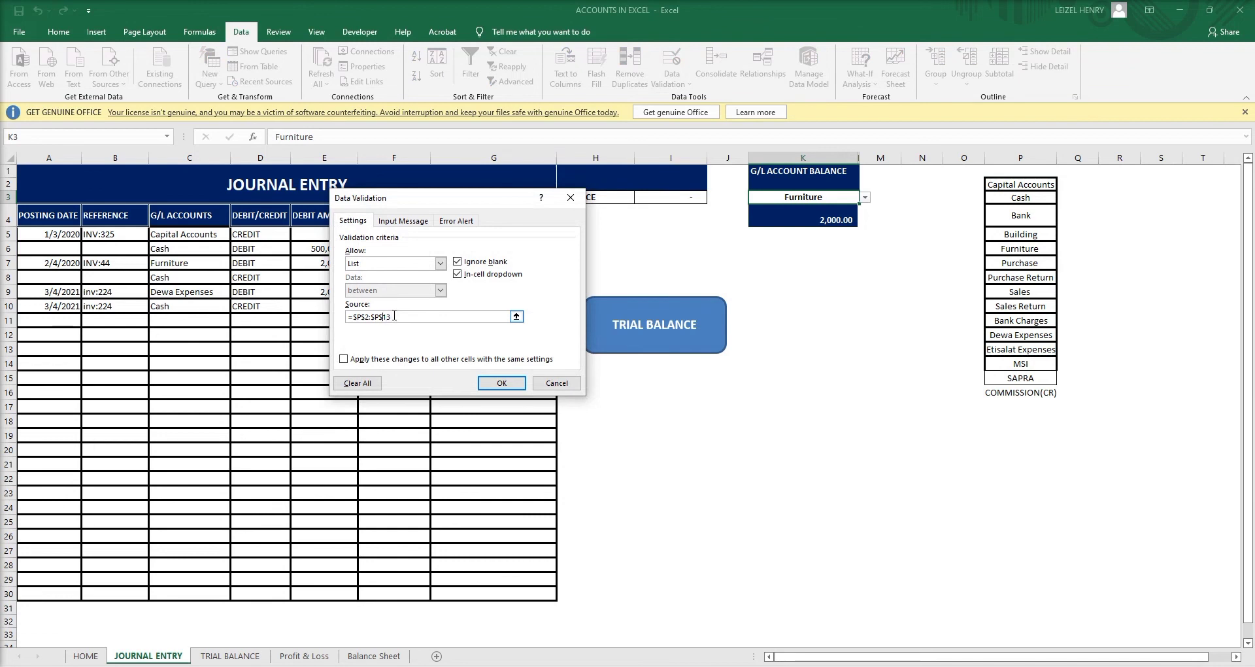
pyautogui.click(408, 318)
pyautogui.moveTo(396, 315); pyautogui.dragTo(352, 316)
pyautogui.press('BackSpace')
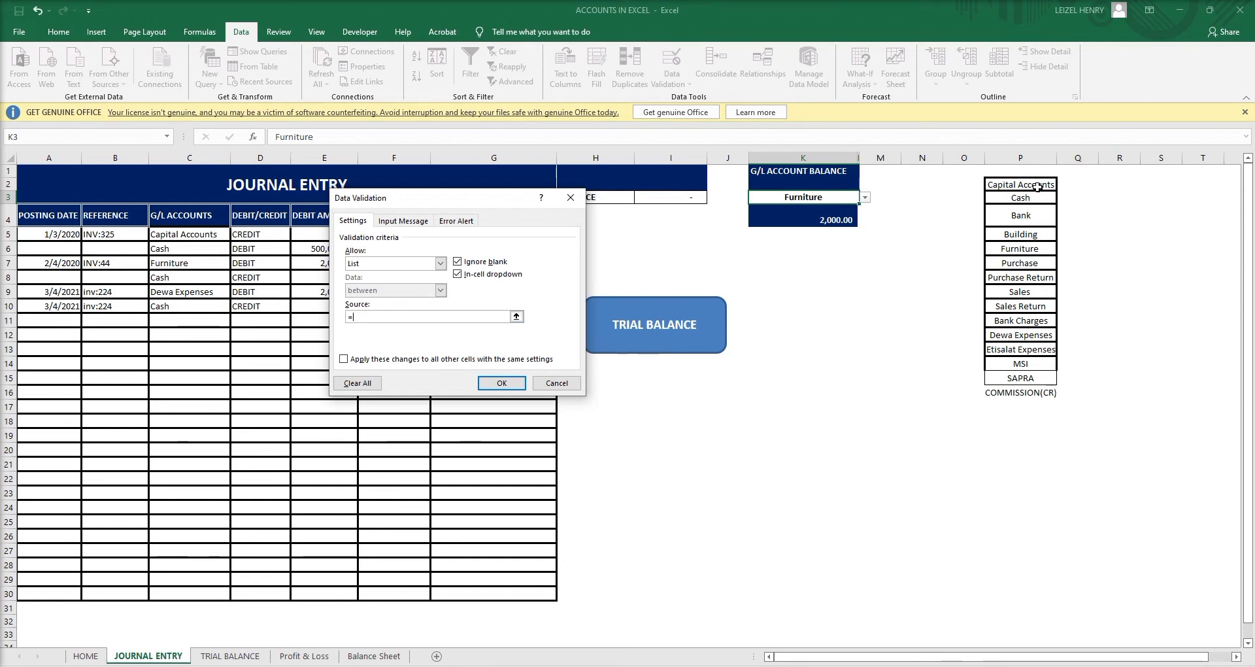
pyautogui.moveTo(1038, 186); pyautogui.dragTo(1041, 392)
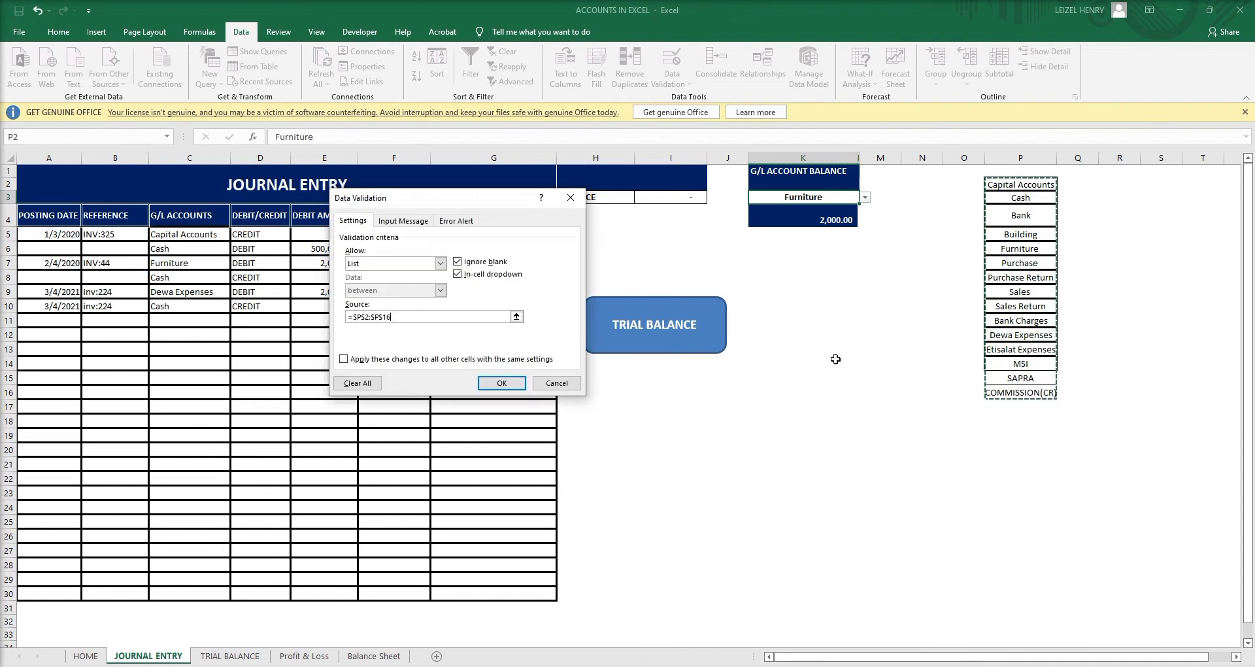
pyautogui.click(502, 383)
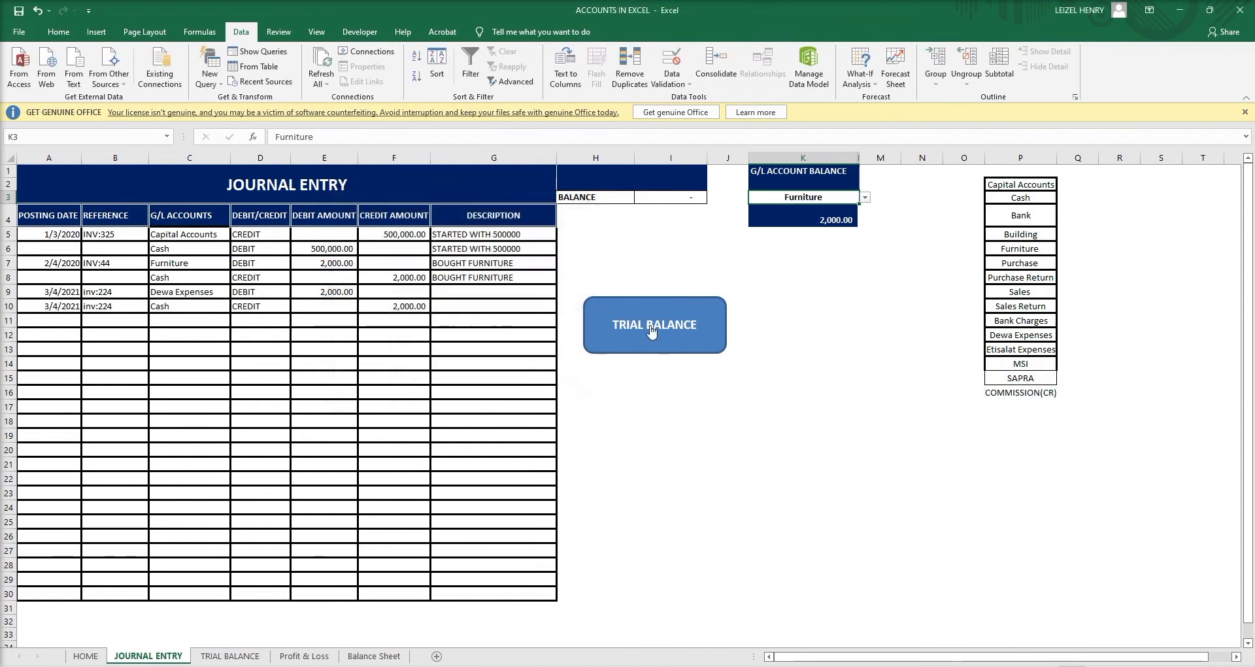
# Check the extended G/L account dropdown, keeping Furniture selected.
pyautogui.click(865, 197)
pyautogui.click(865, 197)
pyautogui.click(865, 198)
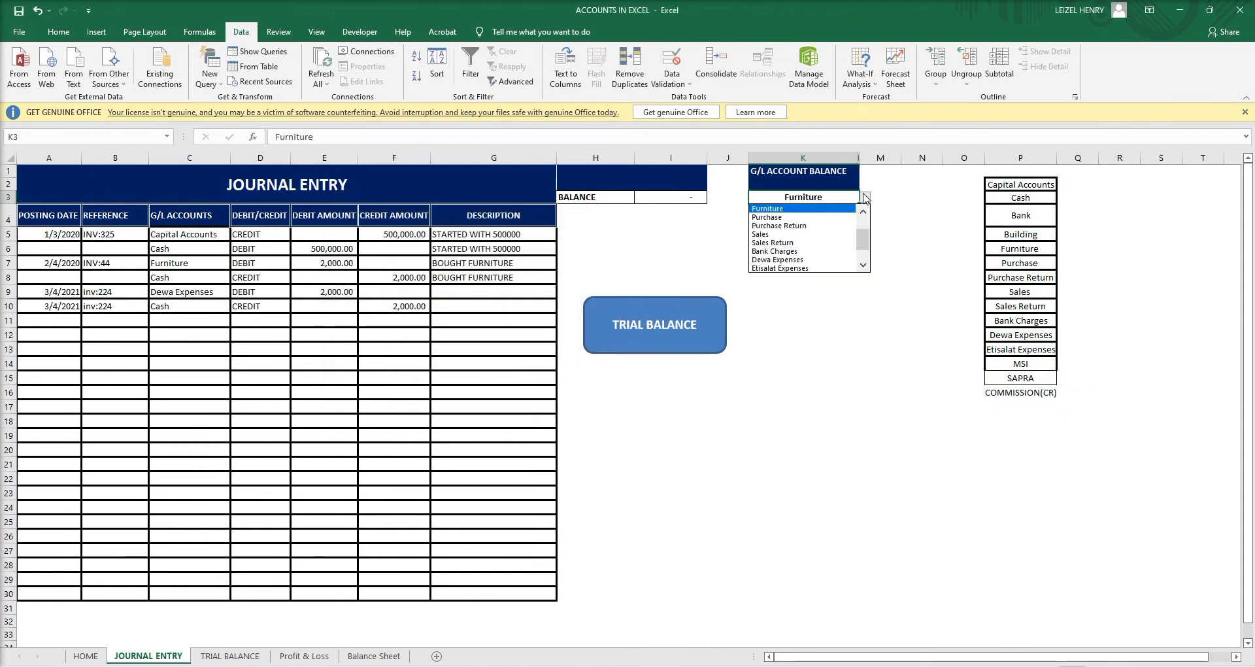
pyautogui.click(866, 198)
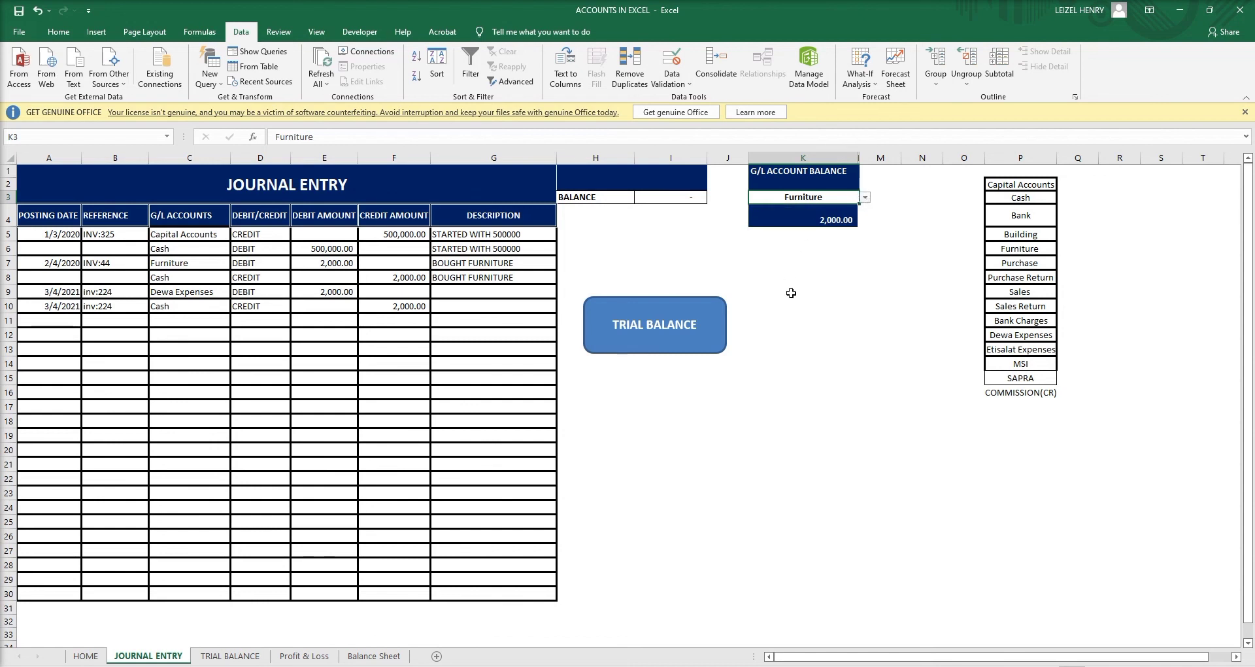